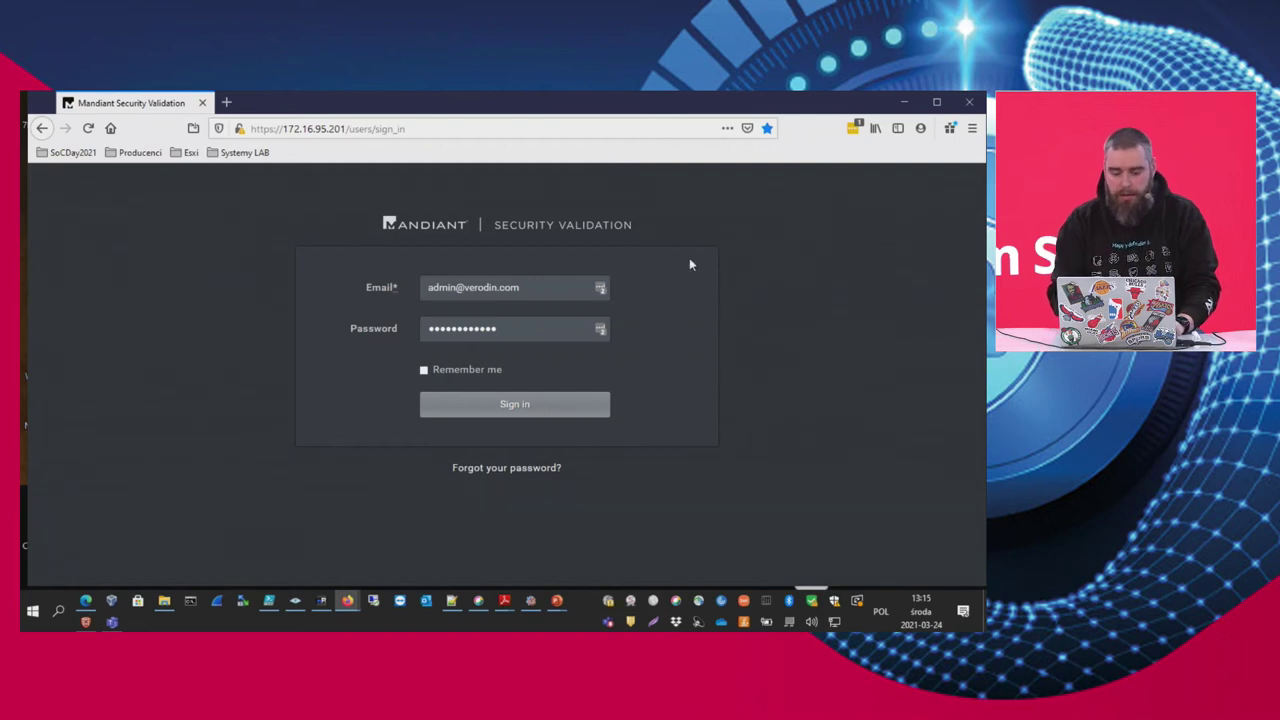
Sign in with the prefilled credentials and view the deployed network and endpoint actors in the environment.
{"action": "left_click", "coordinate": [513, 408]}
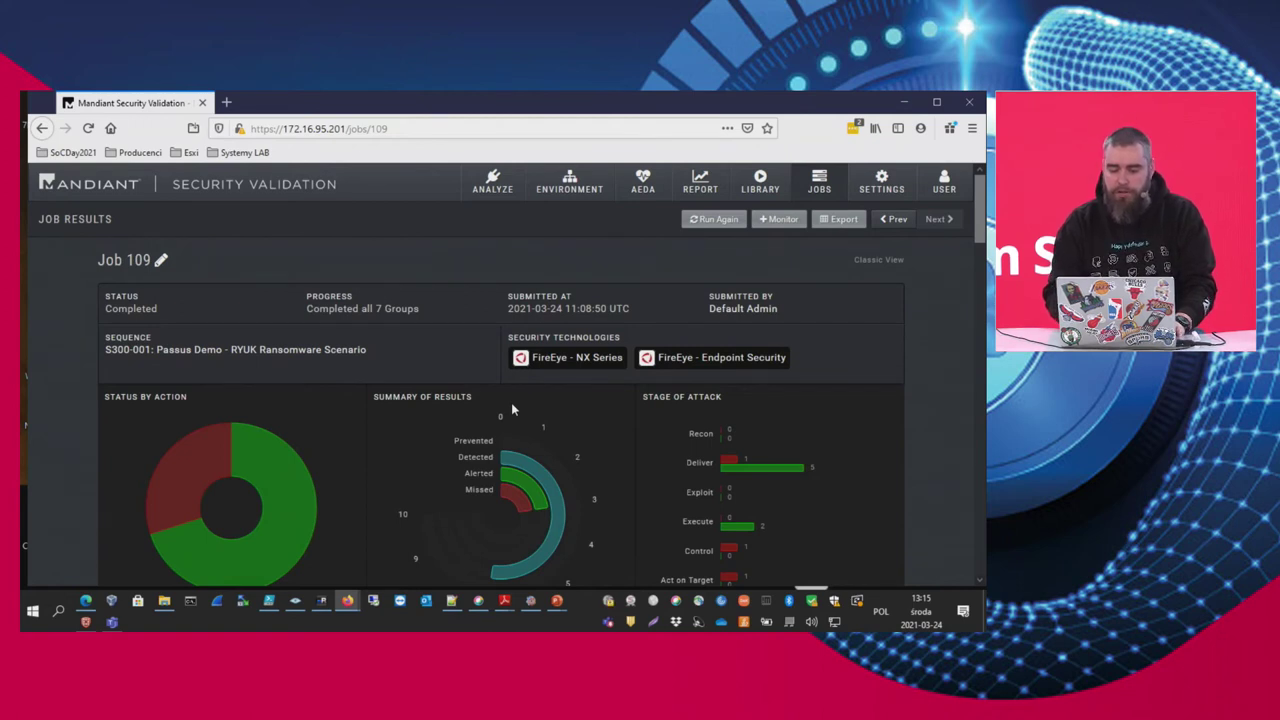
{"action": "left_click", "coordinate": [565, 192]}
{"action": "left_click", "coordinate": [528, 212]}
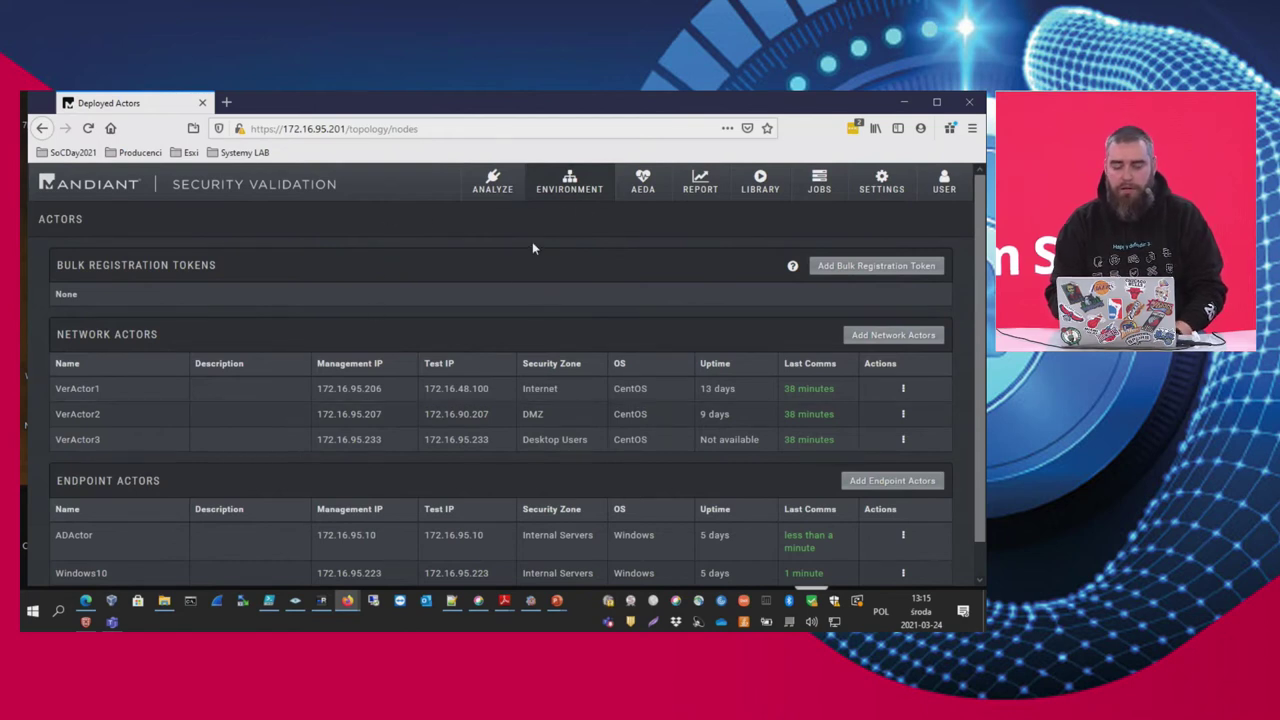
{"action": "left_click_drag", "start_coordinate": [980, 270], "coordinate": [980, 302]}
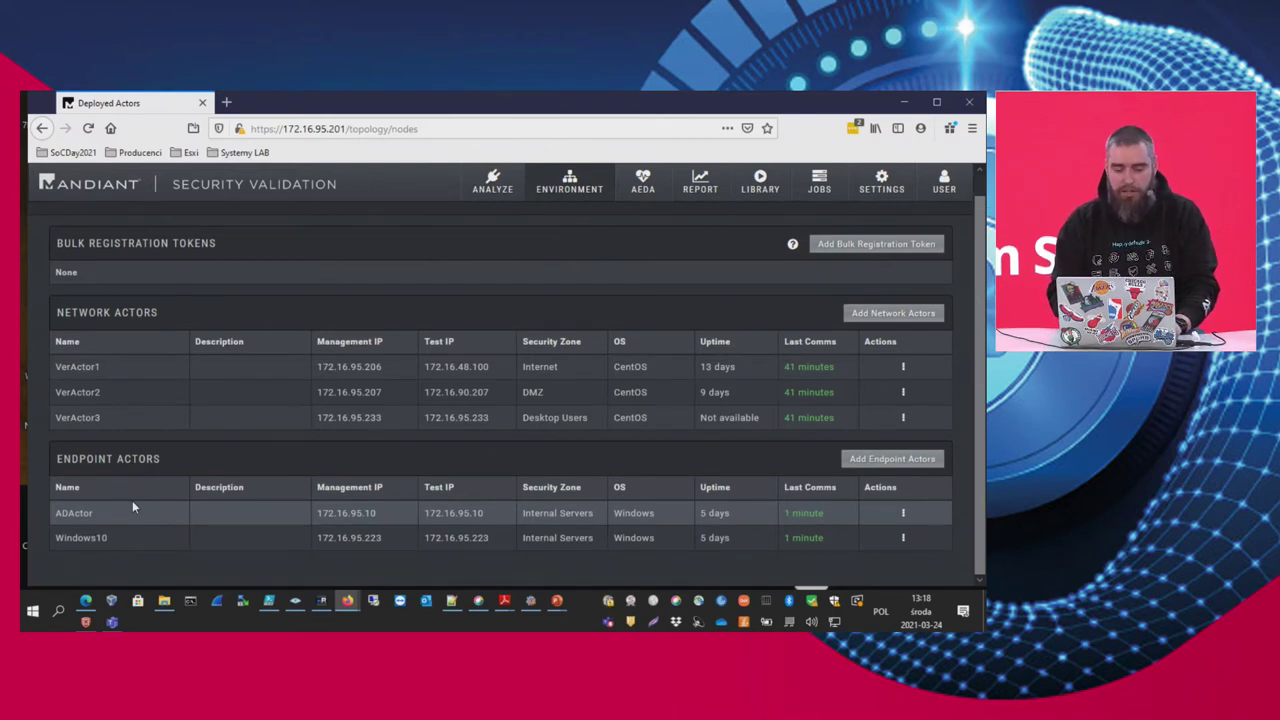
Show the environment's network map and spread apart the Desktop Users, Internet and Internal Servers zones and the two FireEye devices, one beyond the Internet zone.
{"action": "mouse_move", "coordinate": [563, 190]}
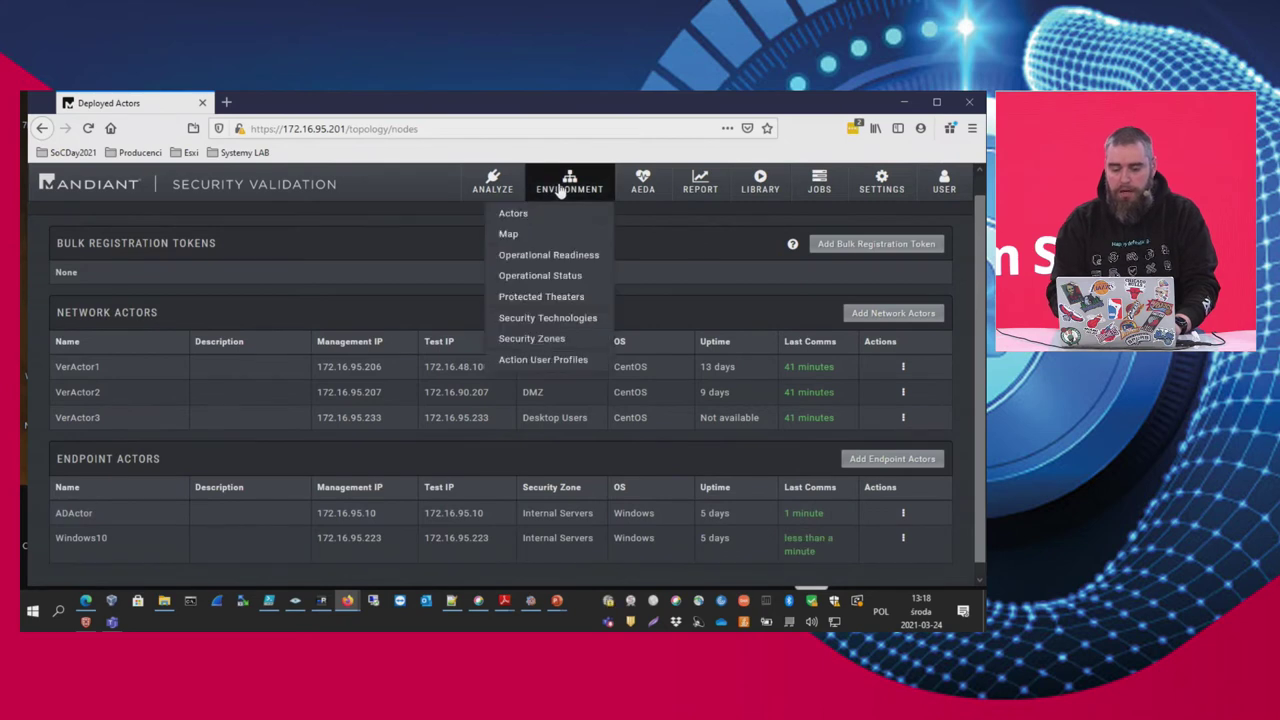
{"action": "left_click", "coordinate": [528, 239]}
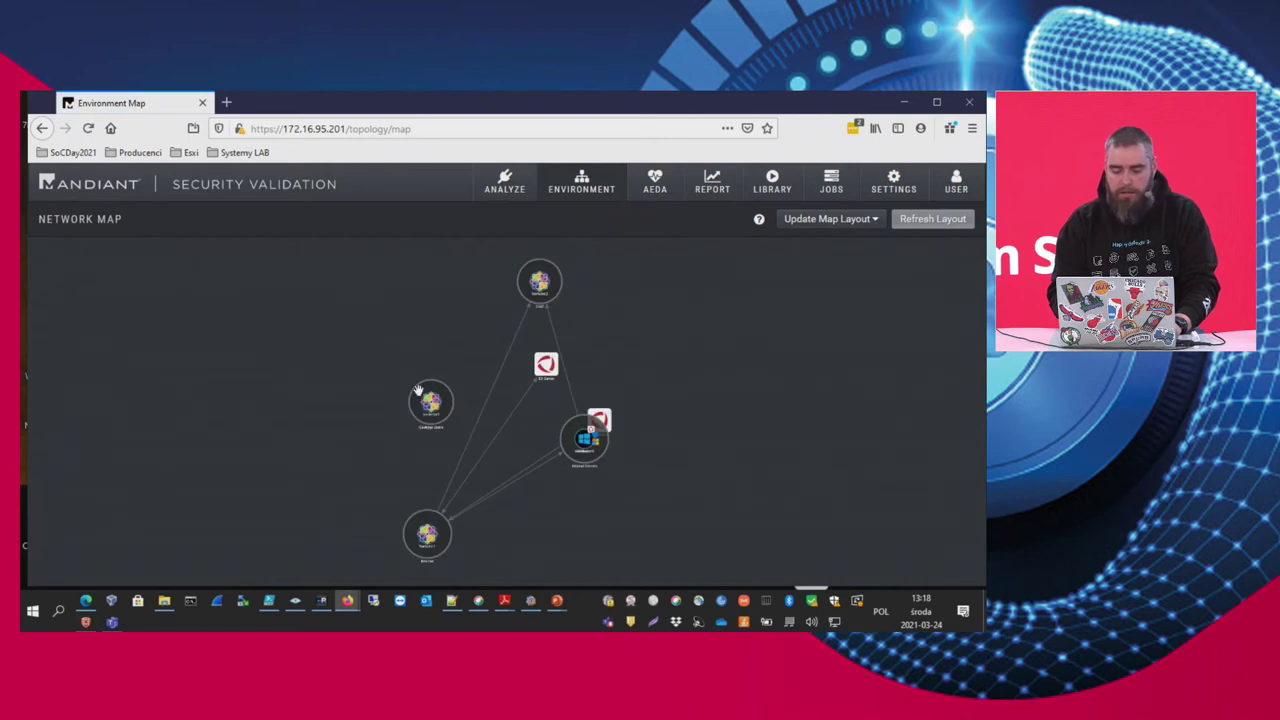
{"action": "left_click_drag", "start_coordinate": [414, 386], "coordinate": [335, 338]}
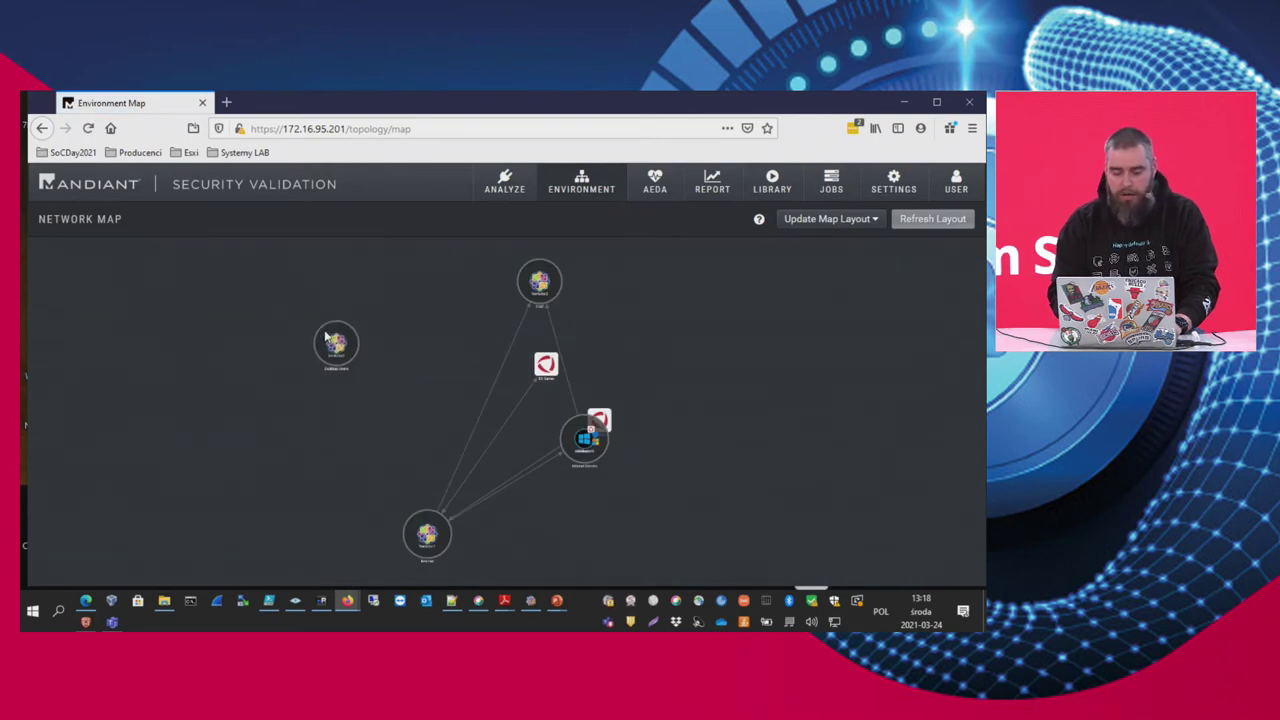
{"action": "left_click_drag", "start_coordinate": [413, 519], "coordinate": [337, 423]}
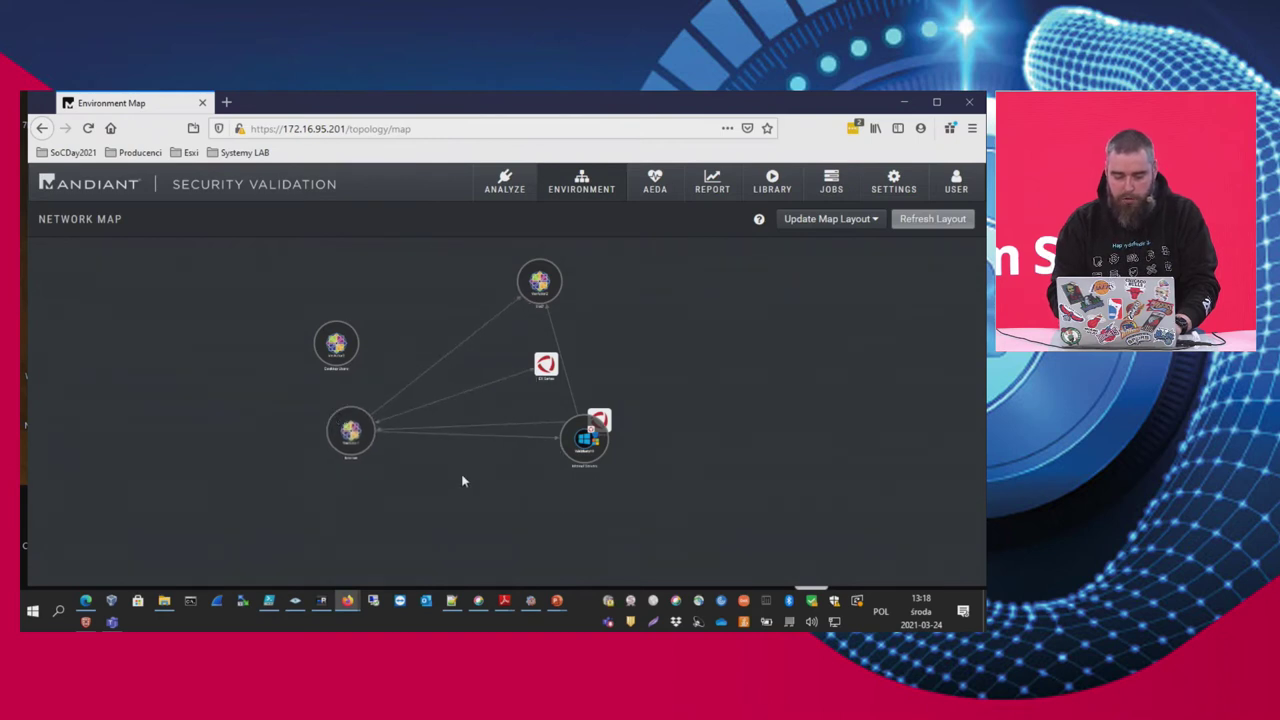
{"action": "left_click_drag", "start_coordinate": [597, 450], "coordinate": [522, 545]}
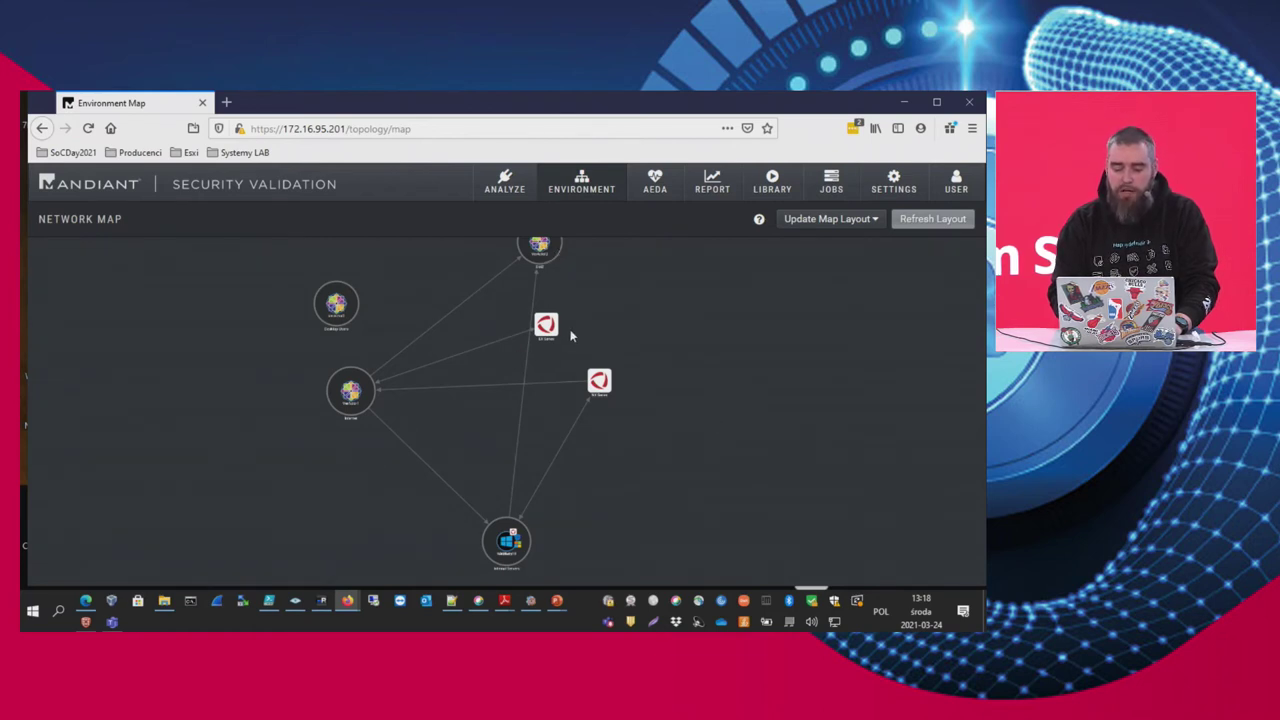
{"action": "left_click_drag", "start_coordinate": [550, 330], "coordinate": [215, 357]}
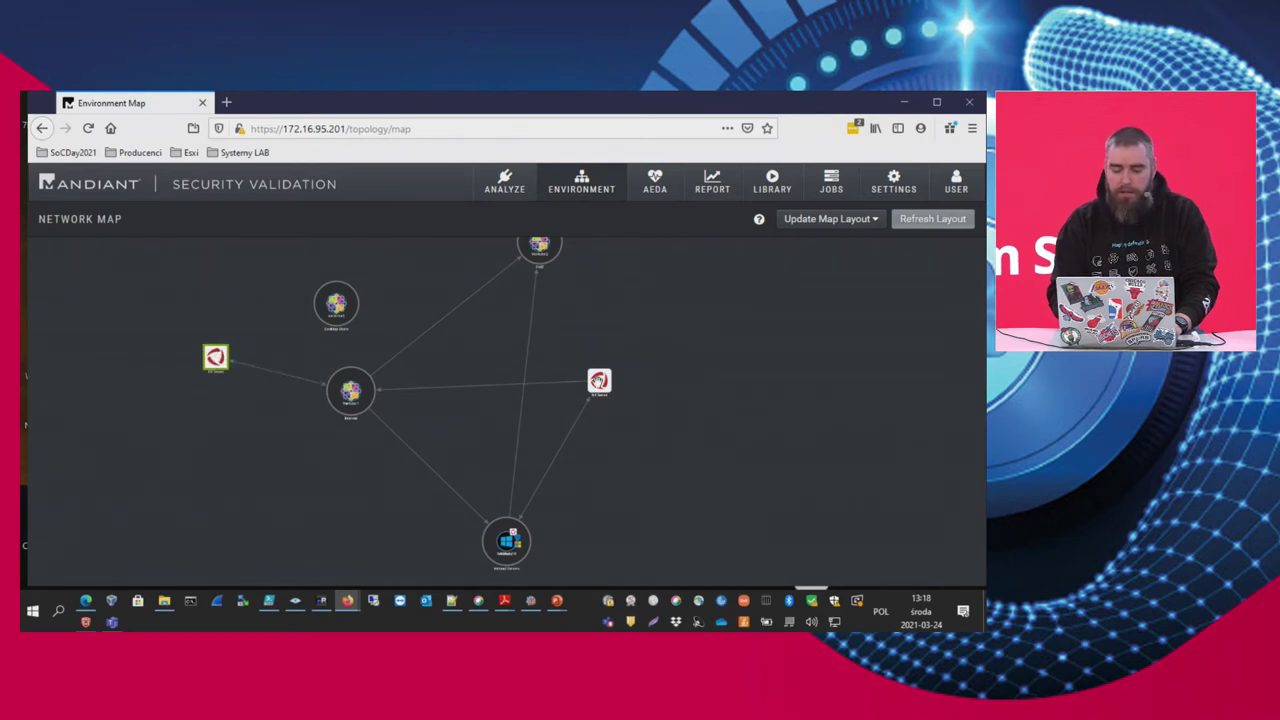
{"action": "left_click_drag", "start_coordinate": [599, 382], "coordinate": [599, 334]}
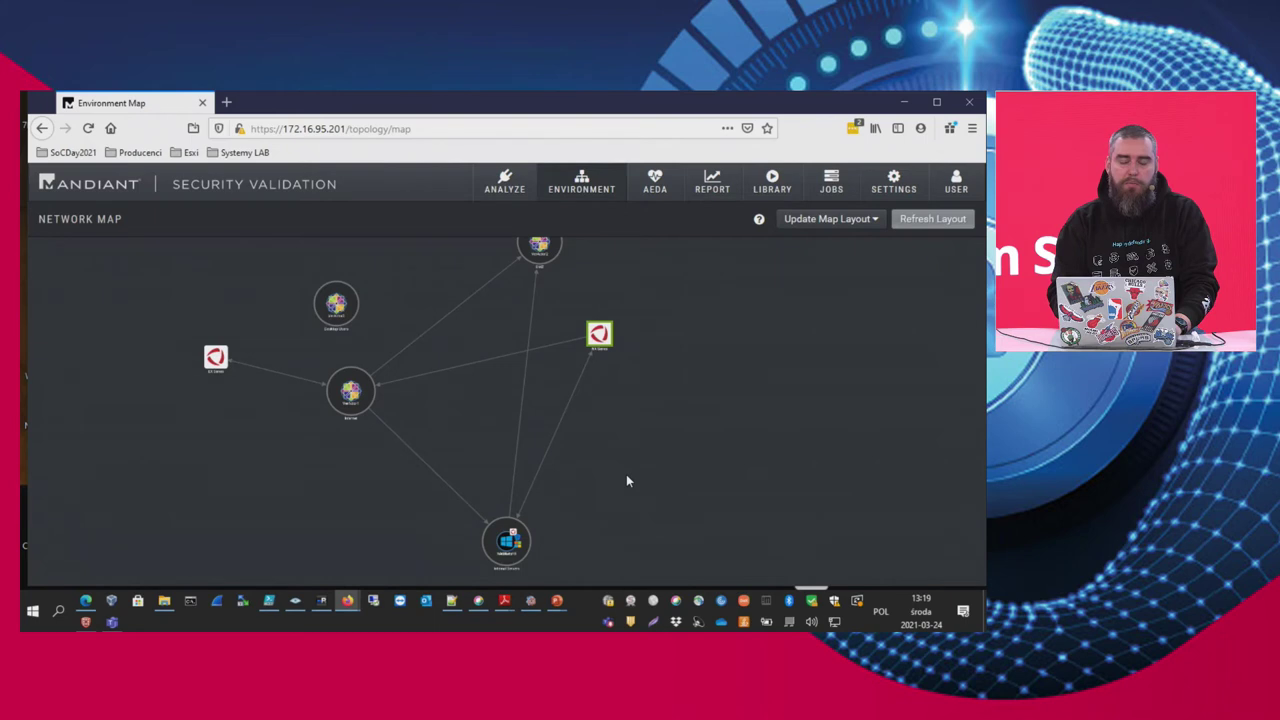
Show the status list of all jobs and open the results of job 109, Passus Demo - RYUK Ransomware Scenario.
{"action": "left_click", "coordinate": [831, 183]}
{"action": "left_click", "coordinate": [767, 212]}
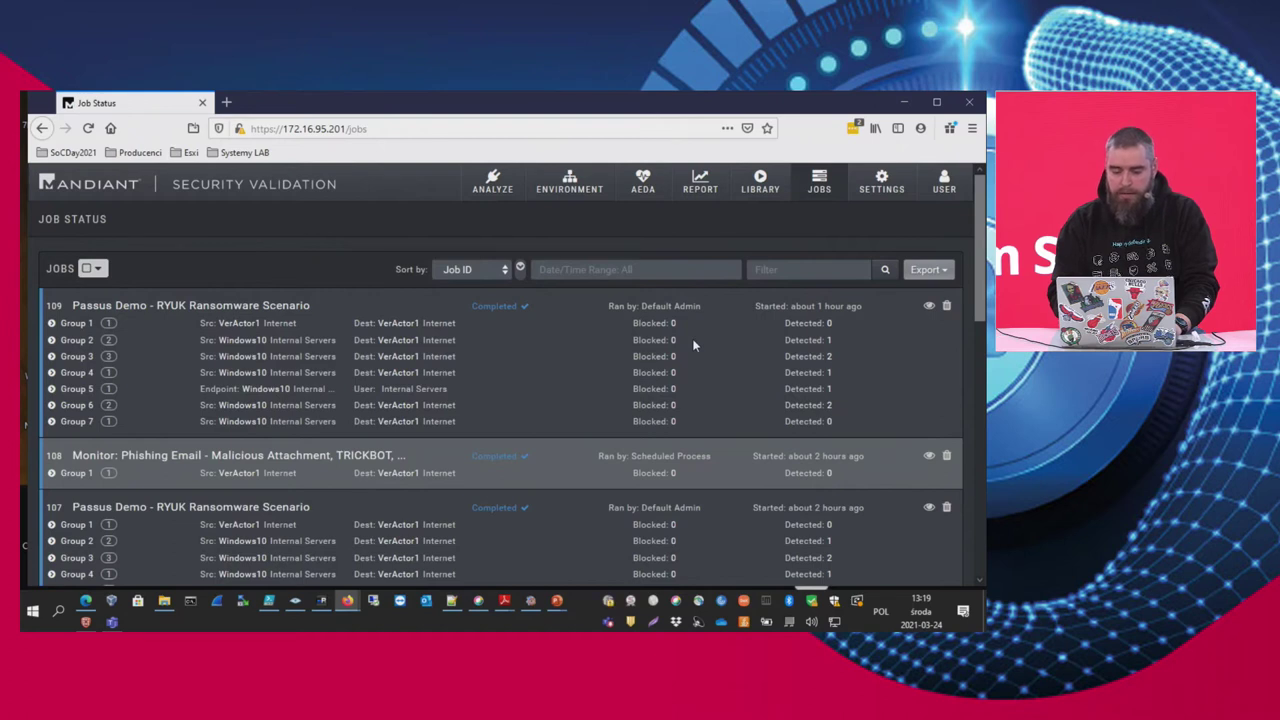
{"action": "left_click", "coordinate": [758, 184]}
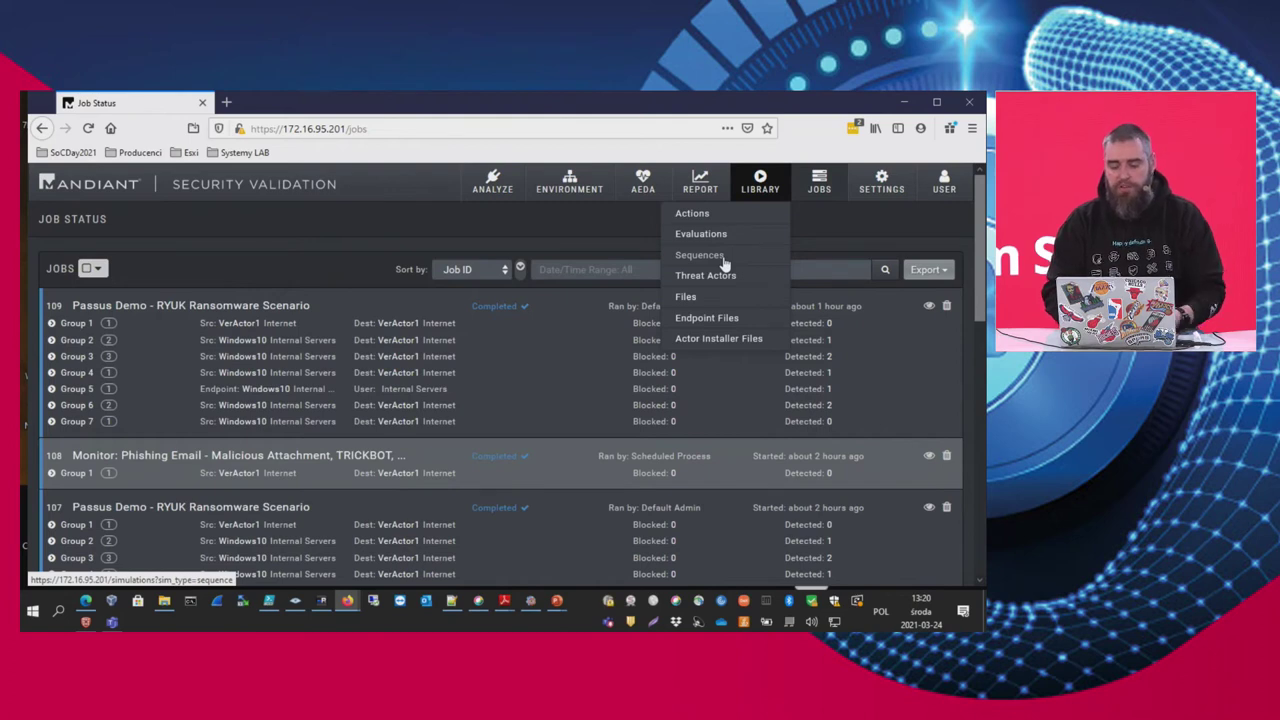
{"action": "left_click", "coordinate": [153, 310]}
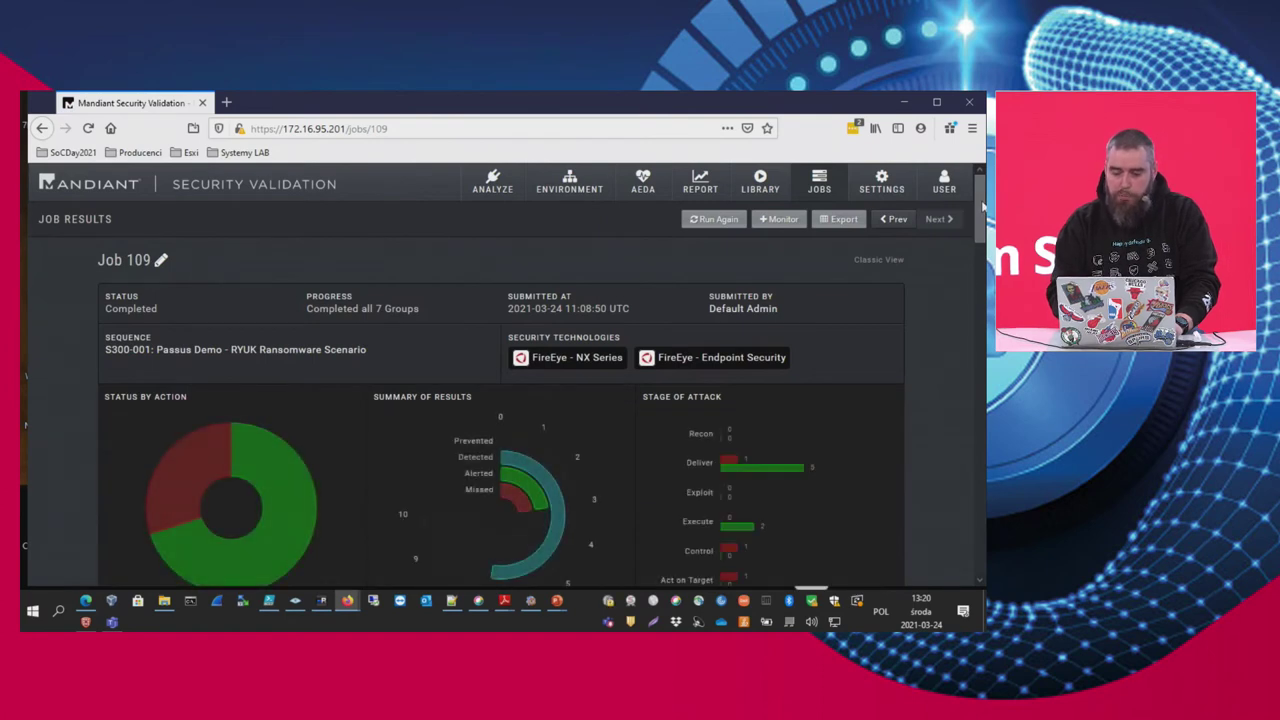
Expand the Group 1 phishing email action A101-218 and examine its description, email log and attachment check.
{"action": "left_click_drag", "start_coordinate": [983, 205], "coordinate": [973, 278]}
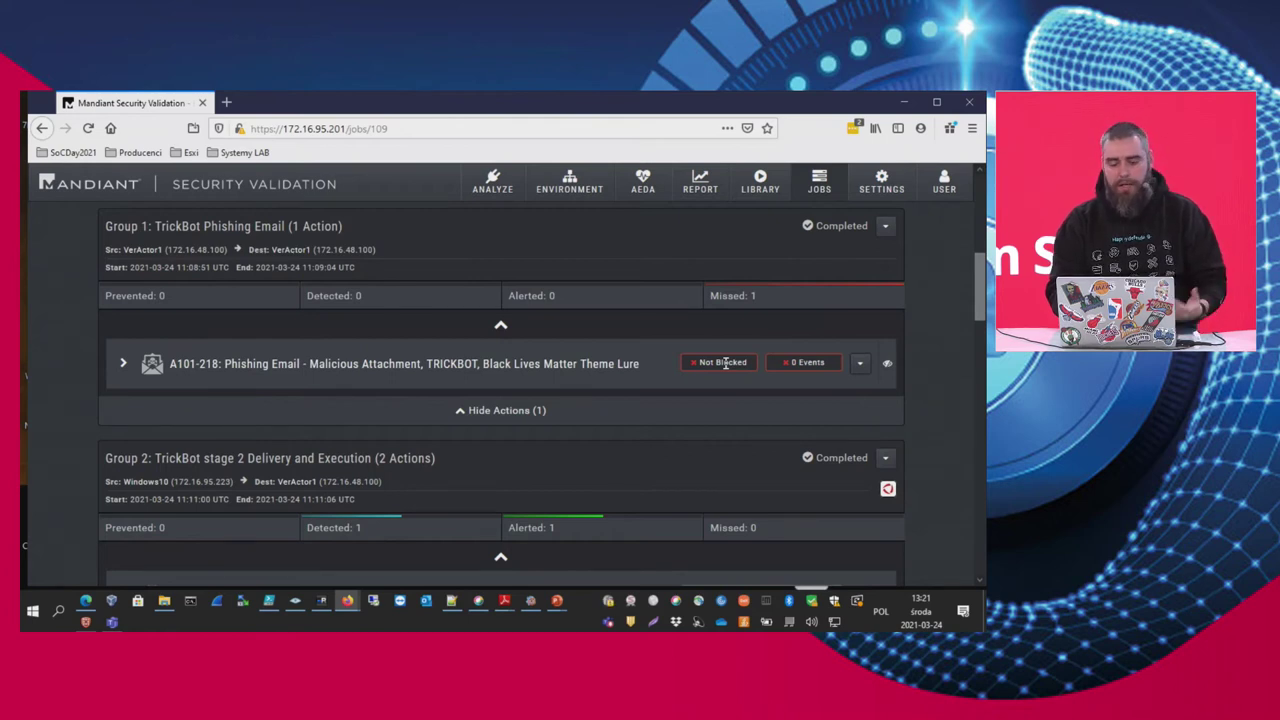
{"action": "left_click", "coordinate": [123, 366]}
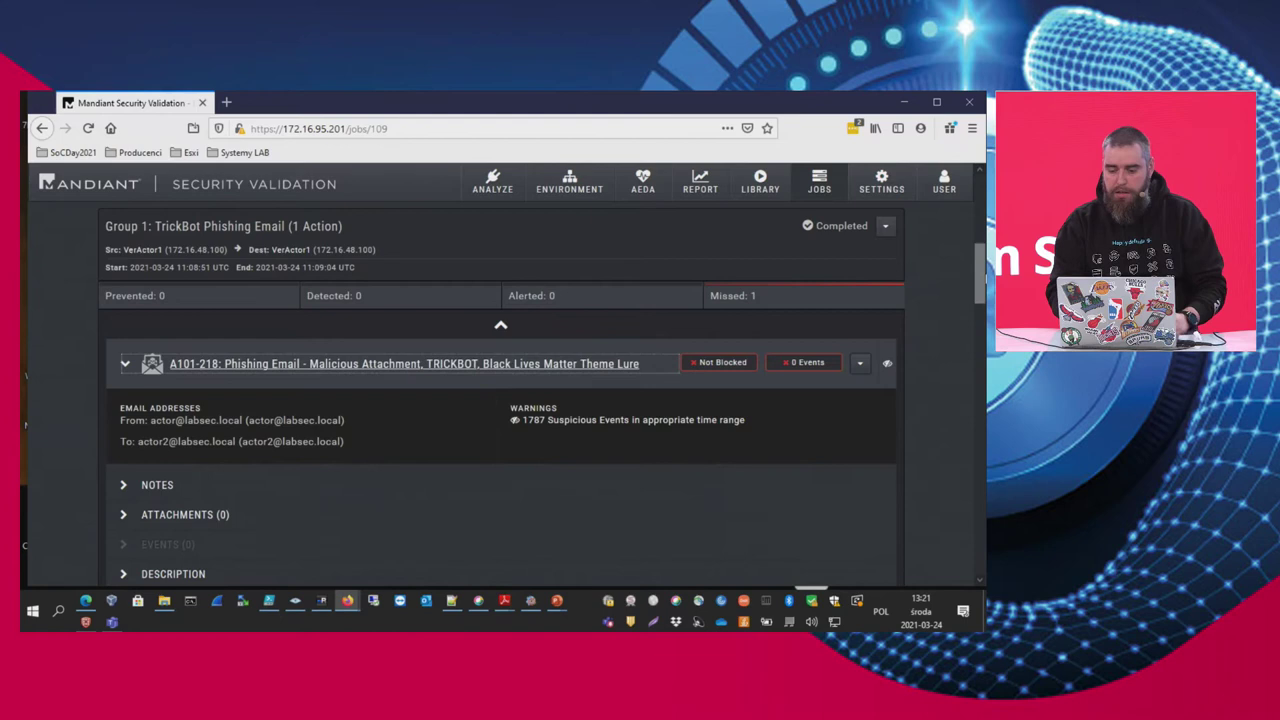
{"action": "scroll", "coordinate": [983, 307], "scroll_direction": "down", "scroll_amount": 3}
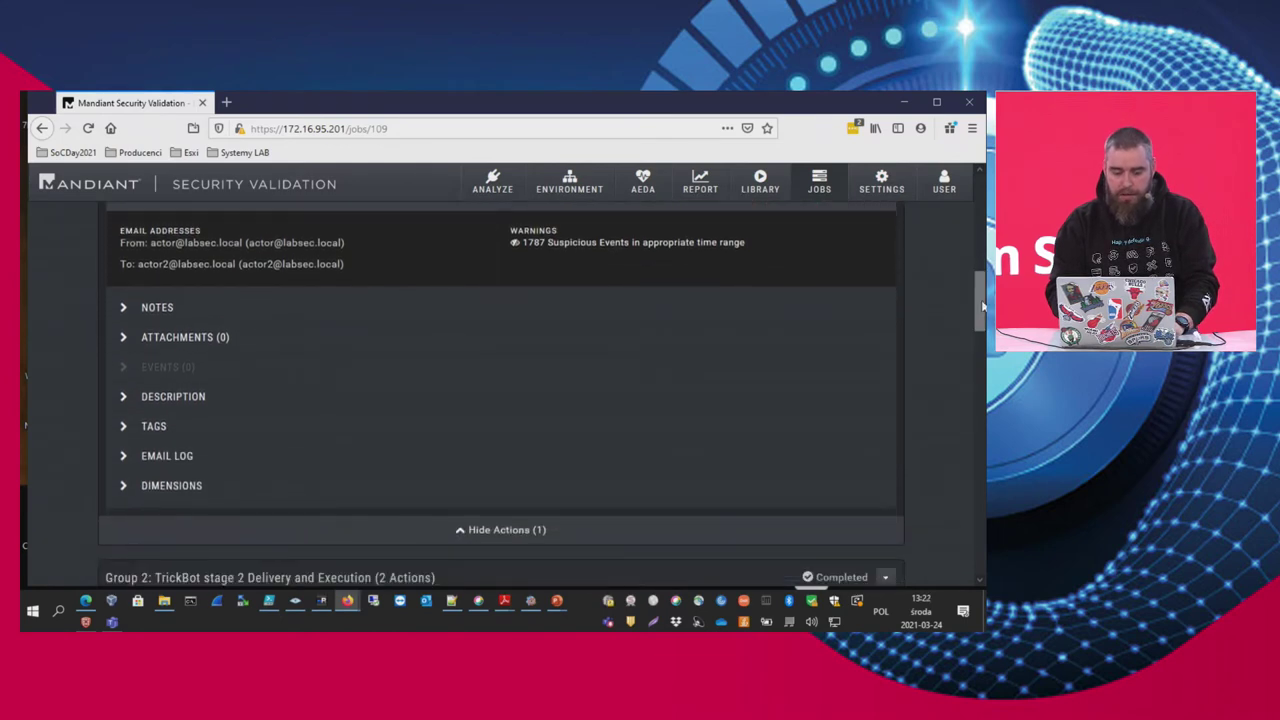
{"action": "left_click", "coordinate": [125, 397]}
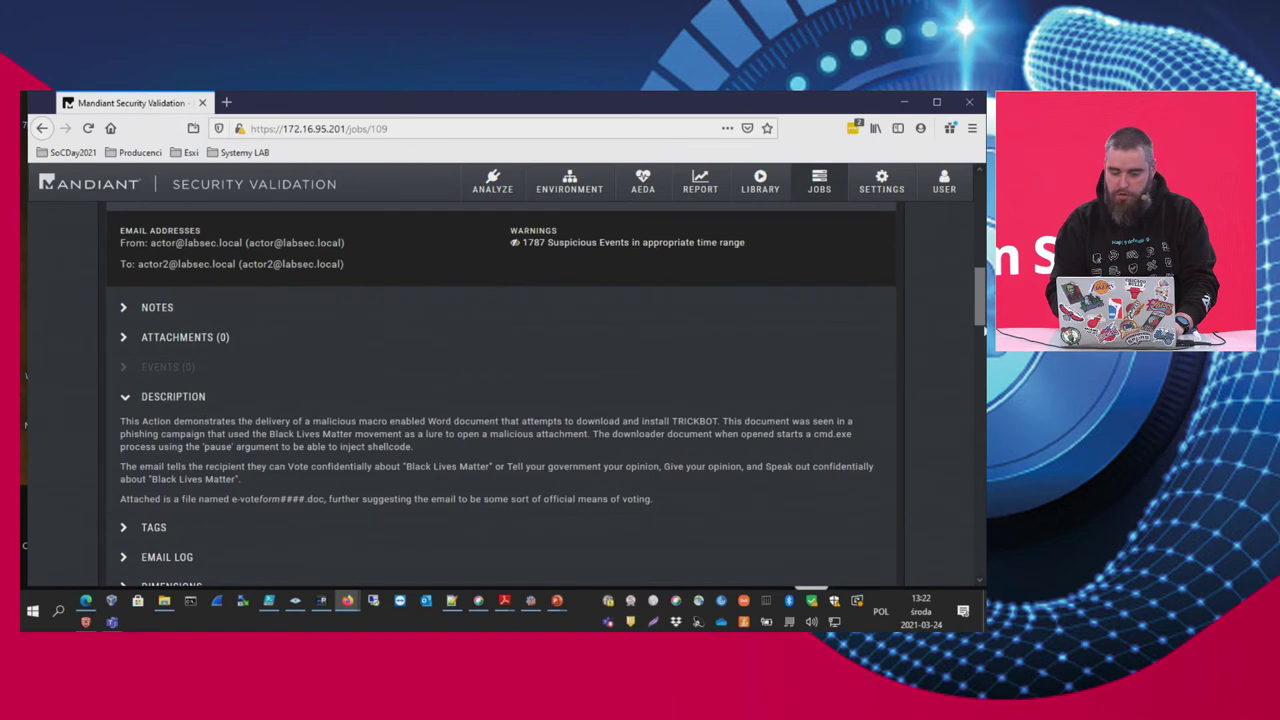
{"action": "scroll", "coordinate": [125, 397], "scroll_direction": "down", "scroll_amount": 3}
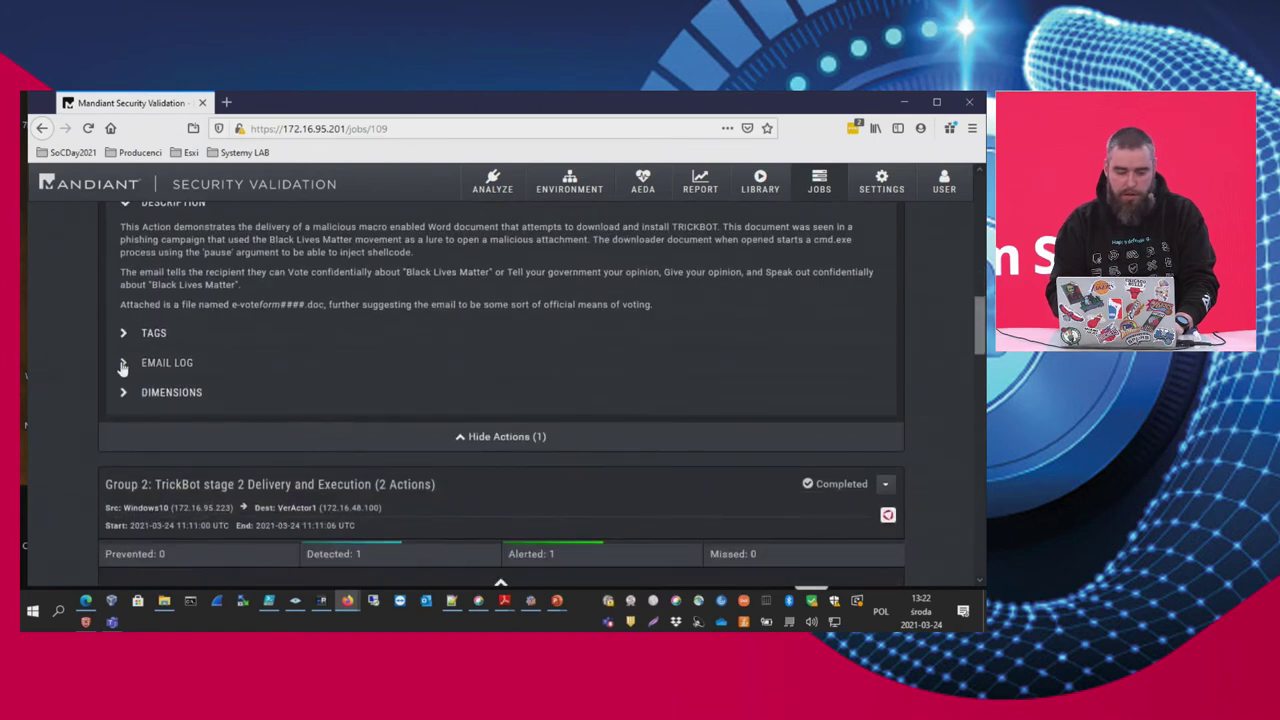
{"action": "left_click", "coordinate": [123, 364]}
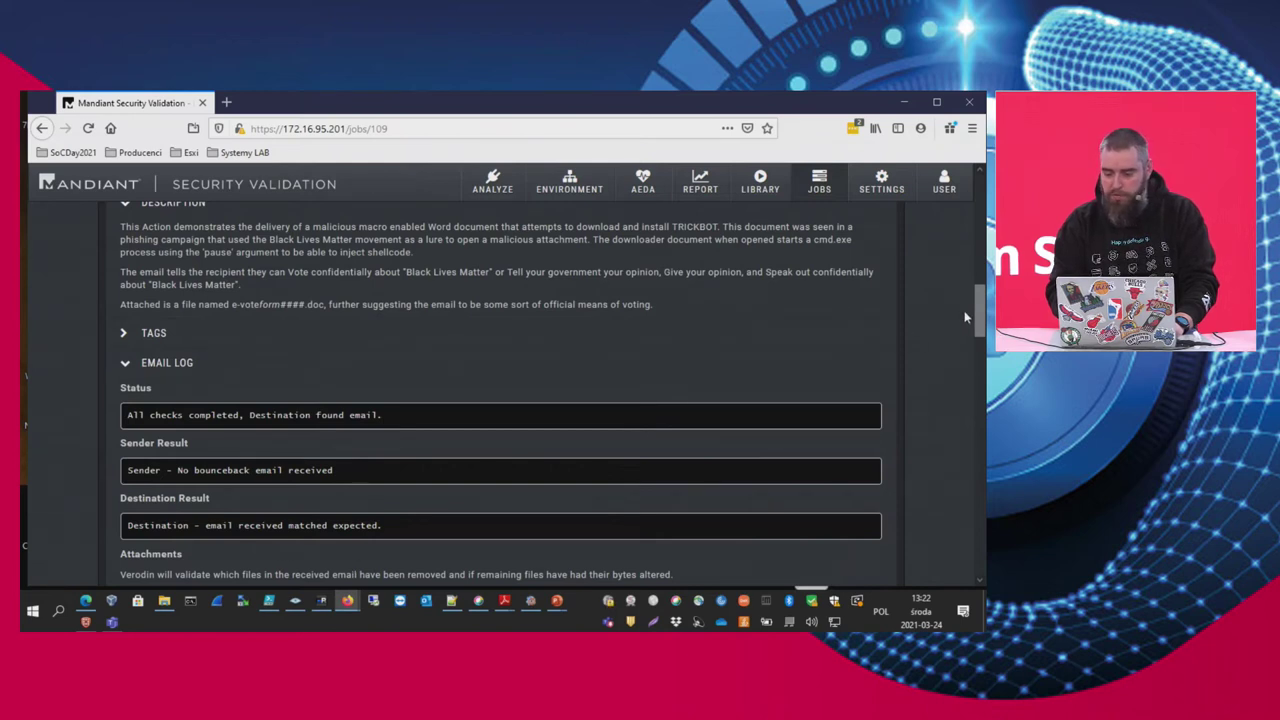
{"action": "mouse_move", "coordinate": [979, 317]}
{"action": "left_mouse_down"}
{"action": "mouse_move", "coordinate": [976, 259]}
{"action": "mouse_move", "coordinate": [977, 337]}
{"action": "left_mouse_up"}
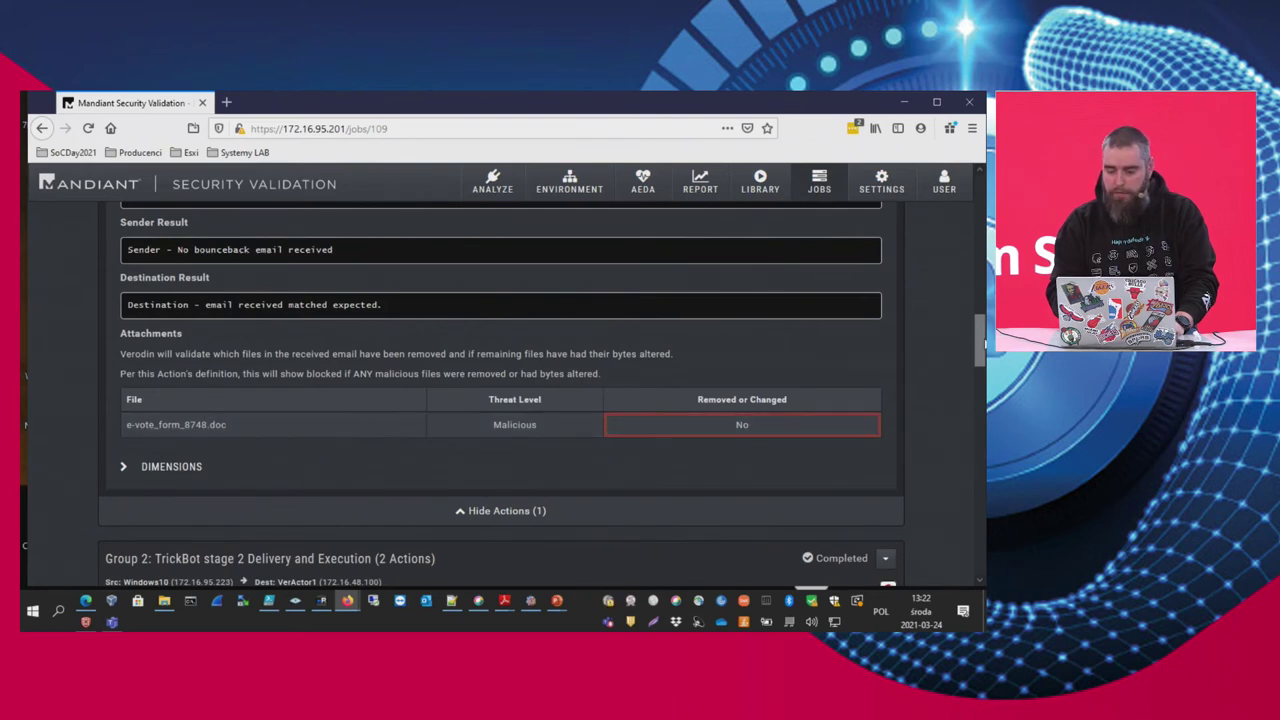
Expand the Group 2 file transfer action A150-951 and examine its Splunk and FireEye events.
{"action": "left_click_drag", "start_coordinate": [974, 335], "coordinate": [977, 381]}
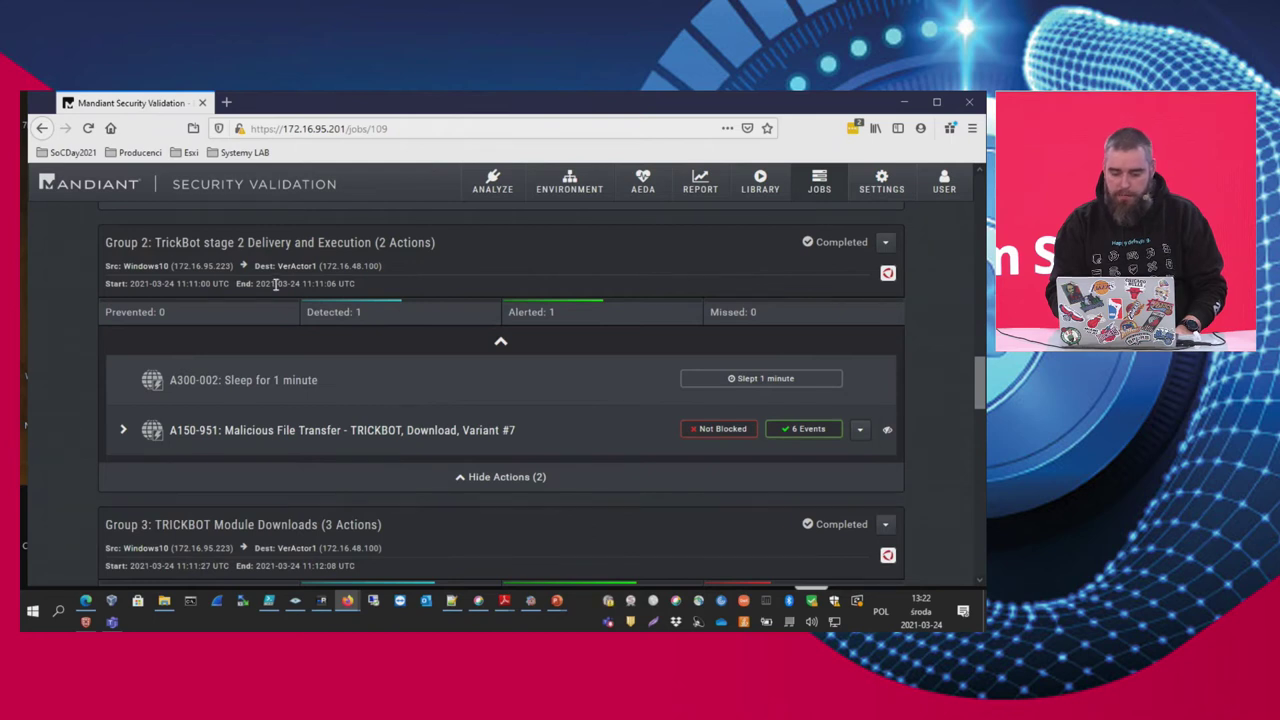
{"action": "left_click", "coordinate": [123, 434]}
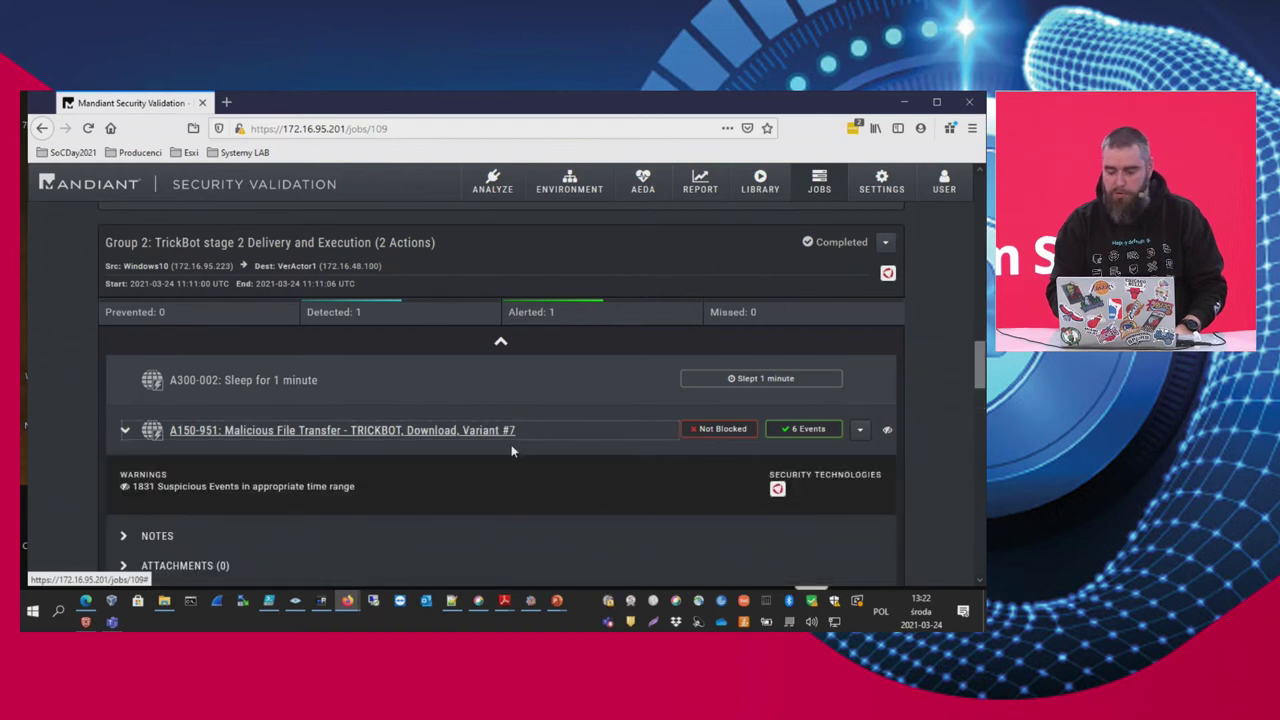
{"action": "scroll", "coordinate": [977, 344], "scroll_direction": "down", "scroll_amount": 2}
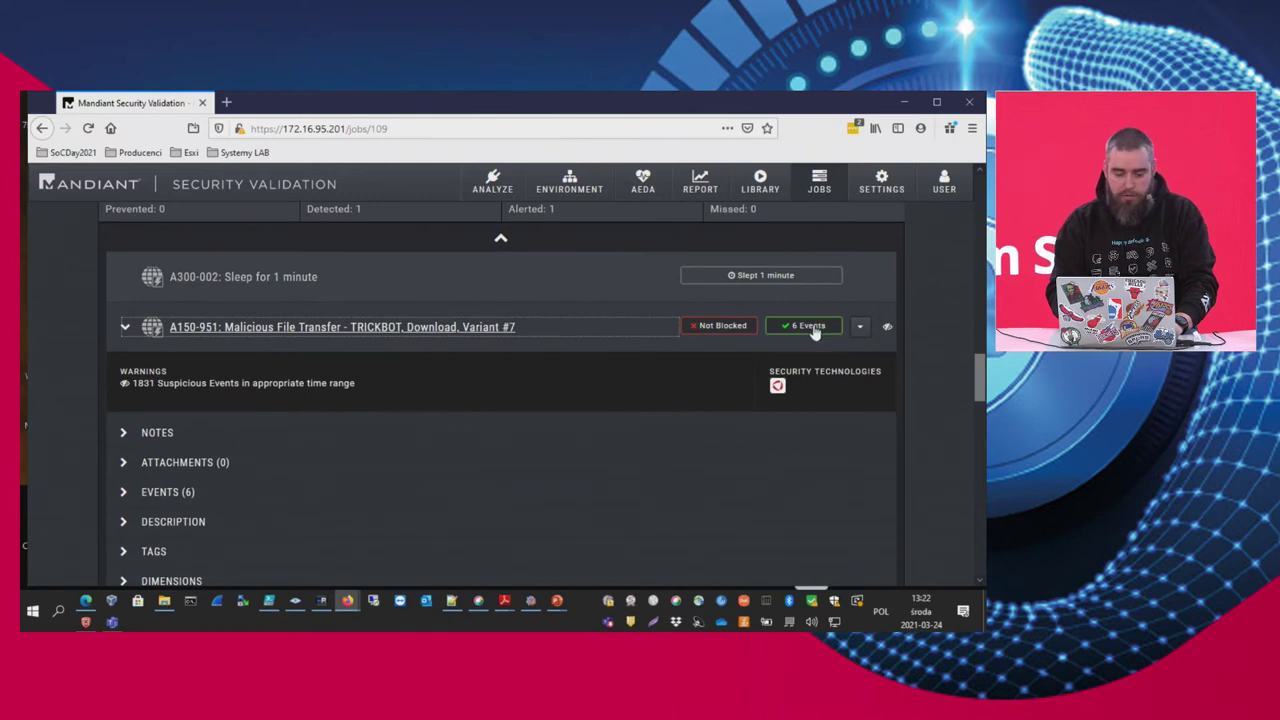
{"action": "left_click", "coordinate": [124, 493]}
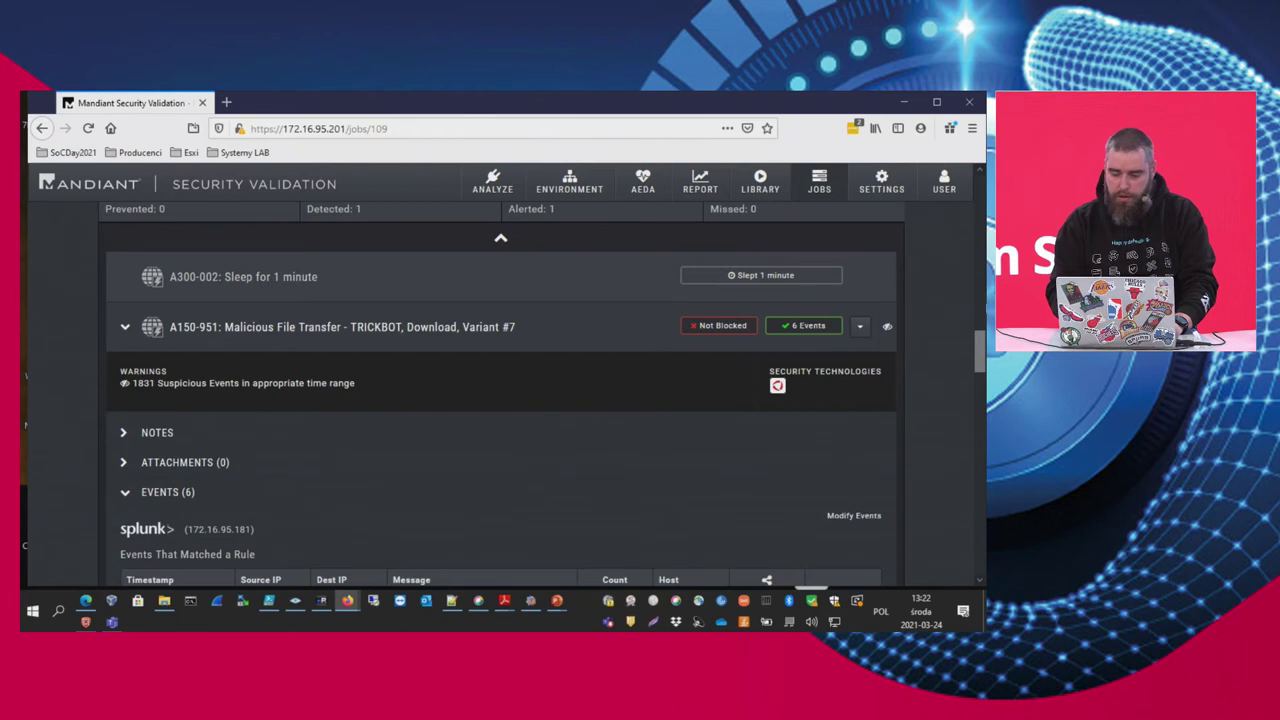
{"action": "scroll", "coordinate": [976, 343], "scroll_direction": "down", "scroll_amount": 3}
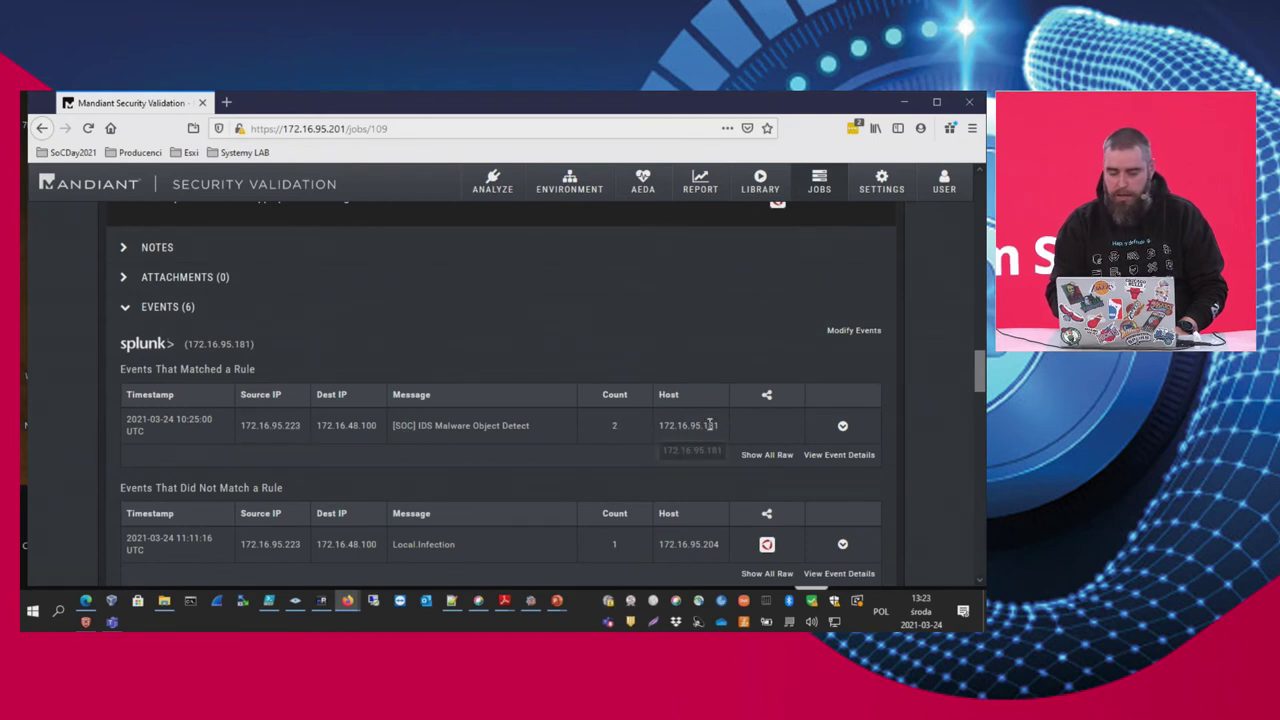
{"action": "scroll", "coordinate": [896, 410], "scroll_direction": "down", "scroll_amount": 1}
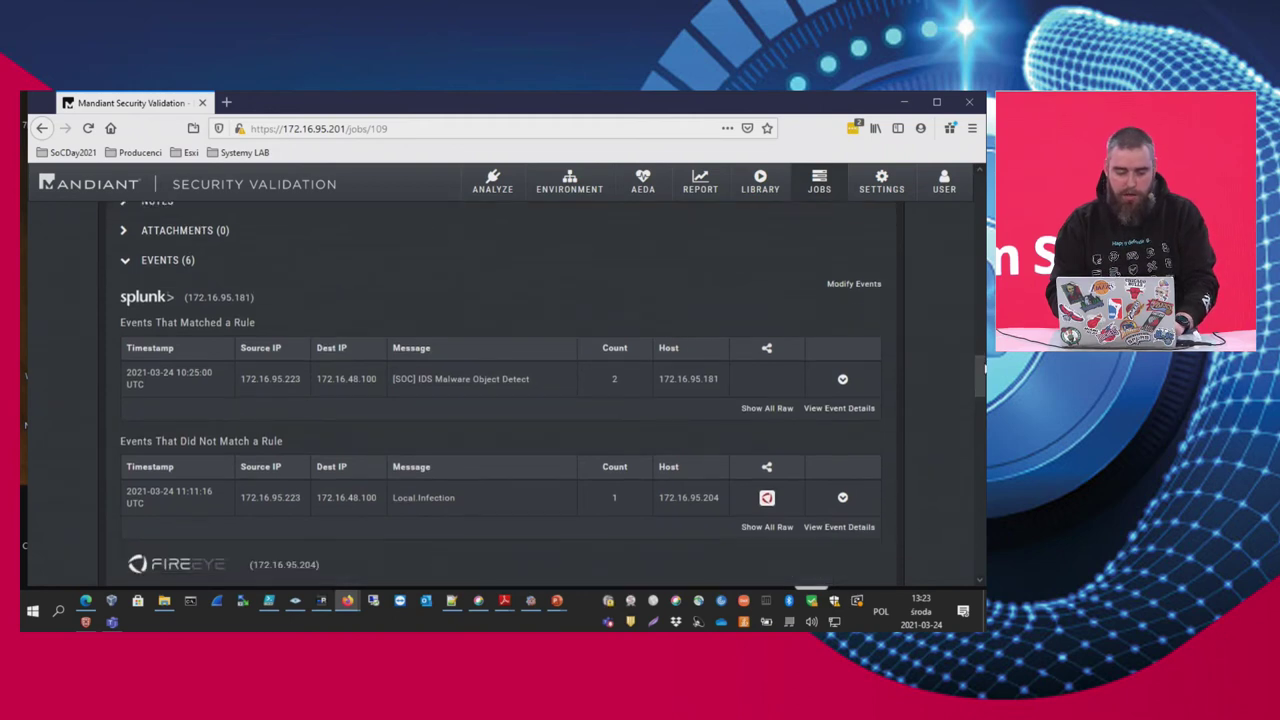
{"action": "scroll", "coordinate": [586, 446], "scroll_direction": "down", "scroll_amount": 4}
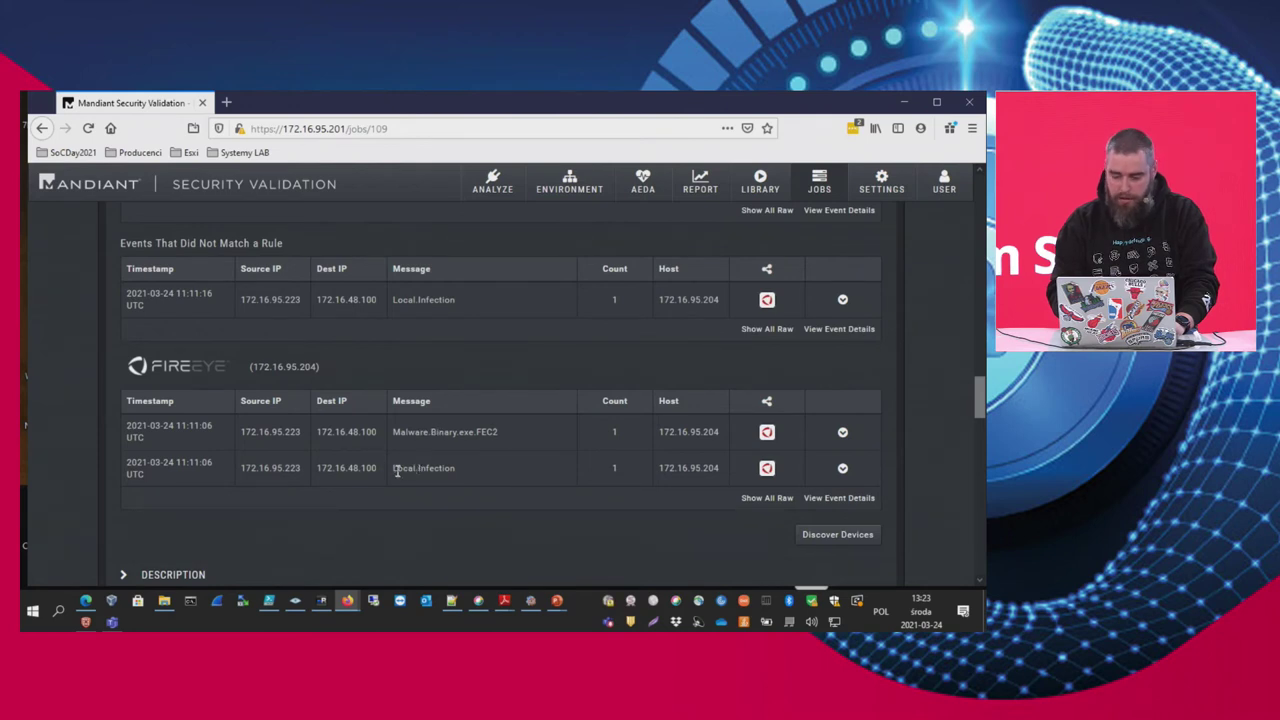
{"action": "left_click_drag", "start_coordinate": [976, 397], "coordinate": [973, 353]}
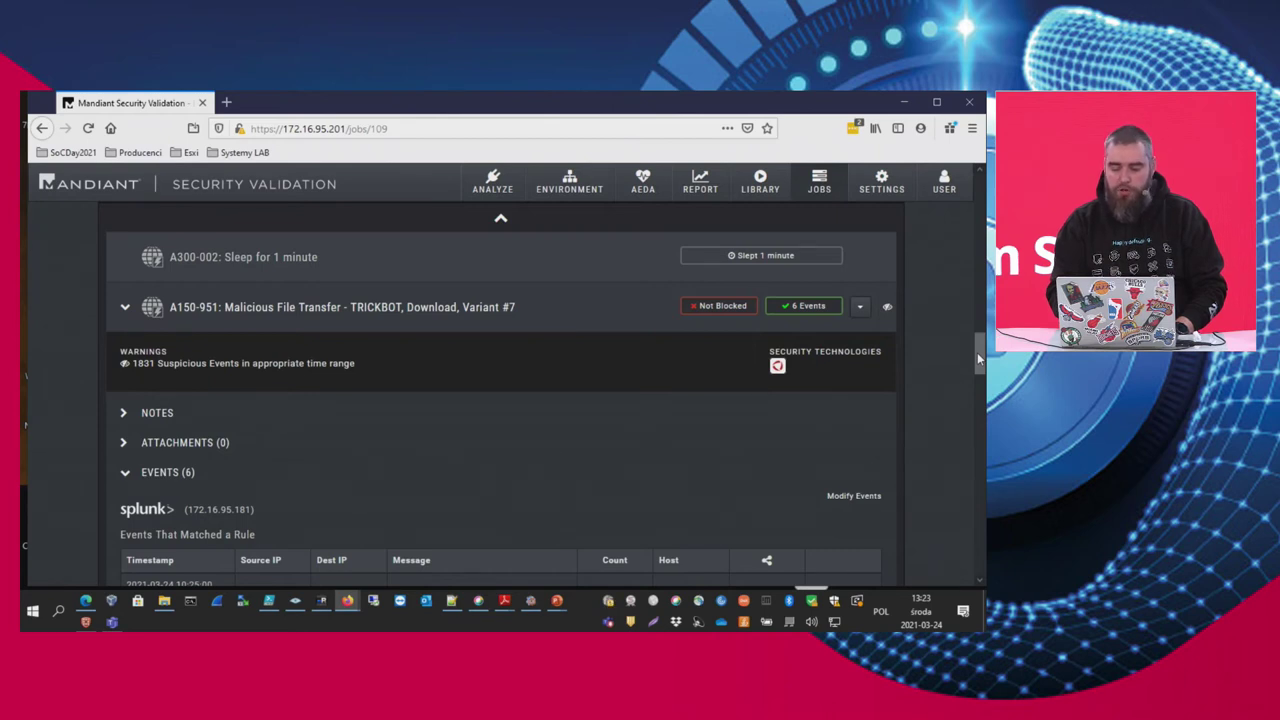
Expand the Group 3 action A150-681 for the TRICKBOT networkDll module and review its Splunk and FireEye events.
{"action": "left_click_drag", "start_coordinate": [977, 352], "coordinate": [975, 457]}
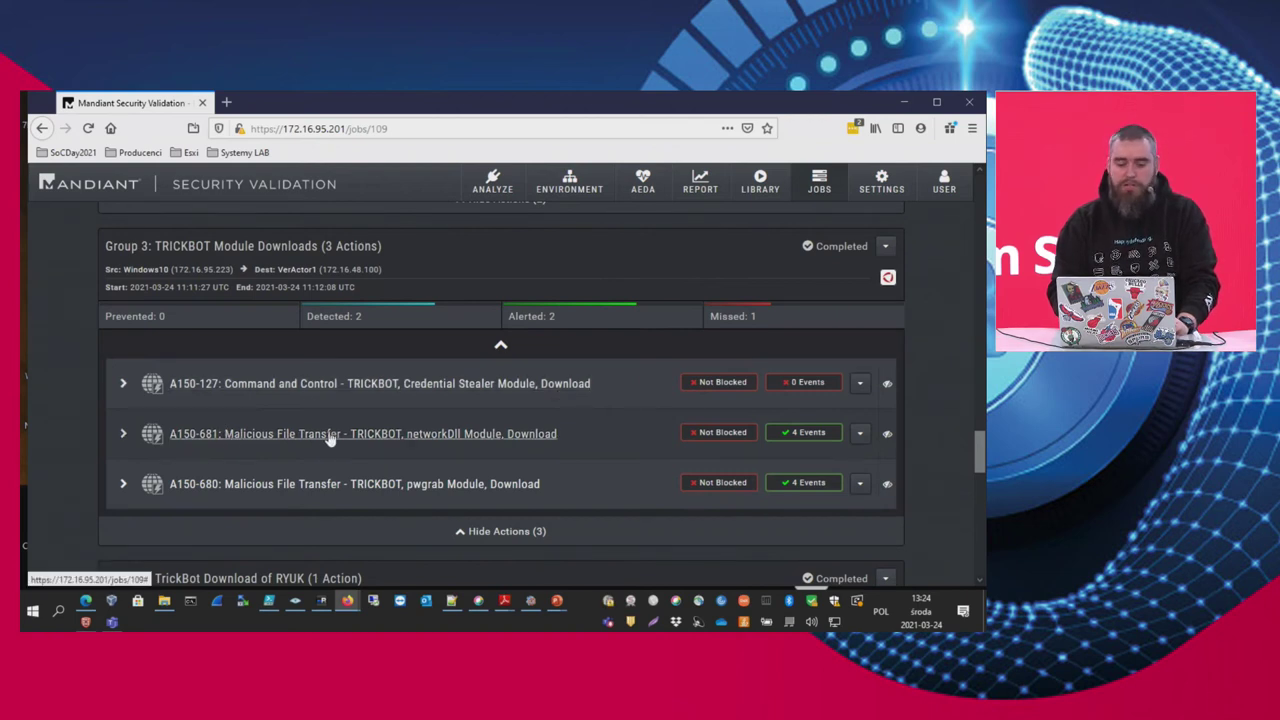
{"action": "left_click", "coordinate": [123, 436]}
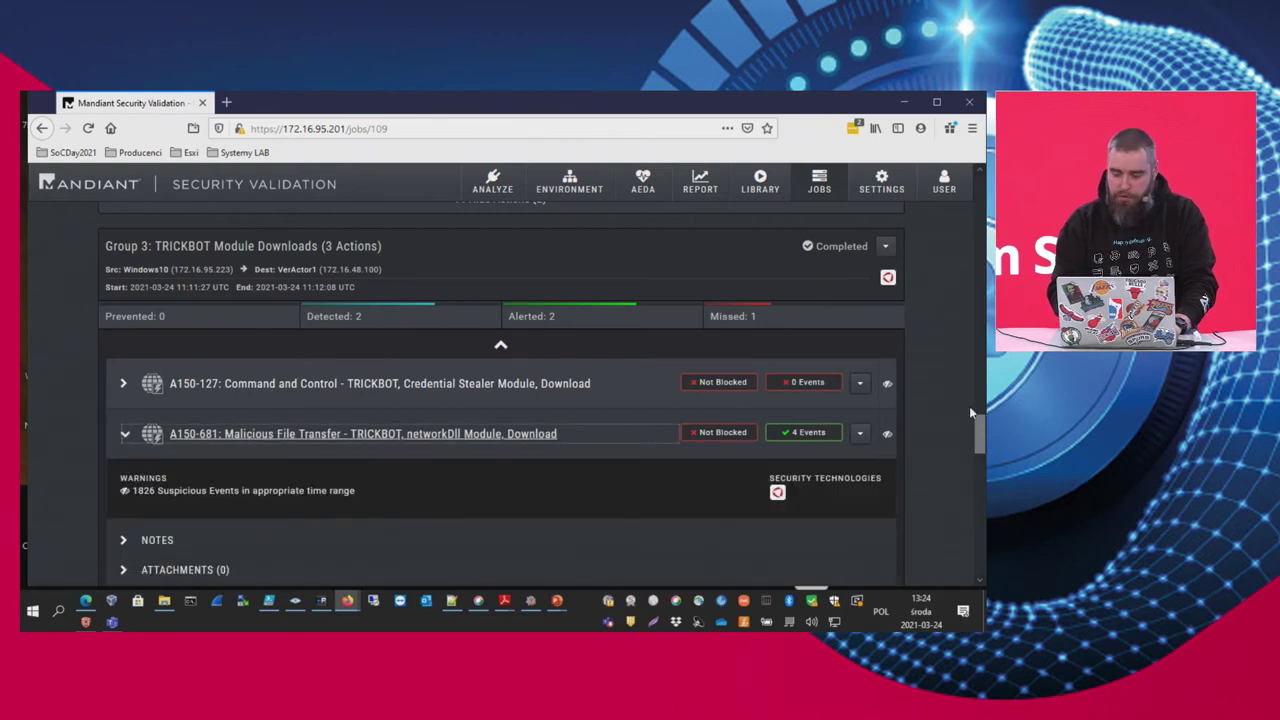
{"action": "scroll", "coordinate": [115, 410], "scroll_direction": "down", "scroll_amount": 3}
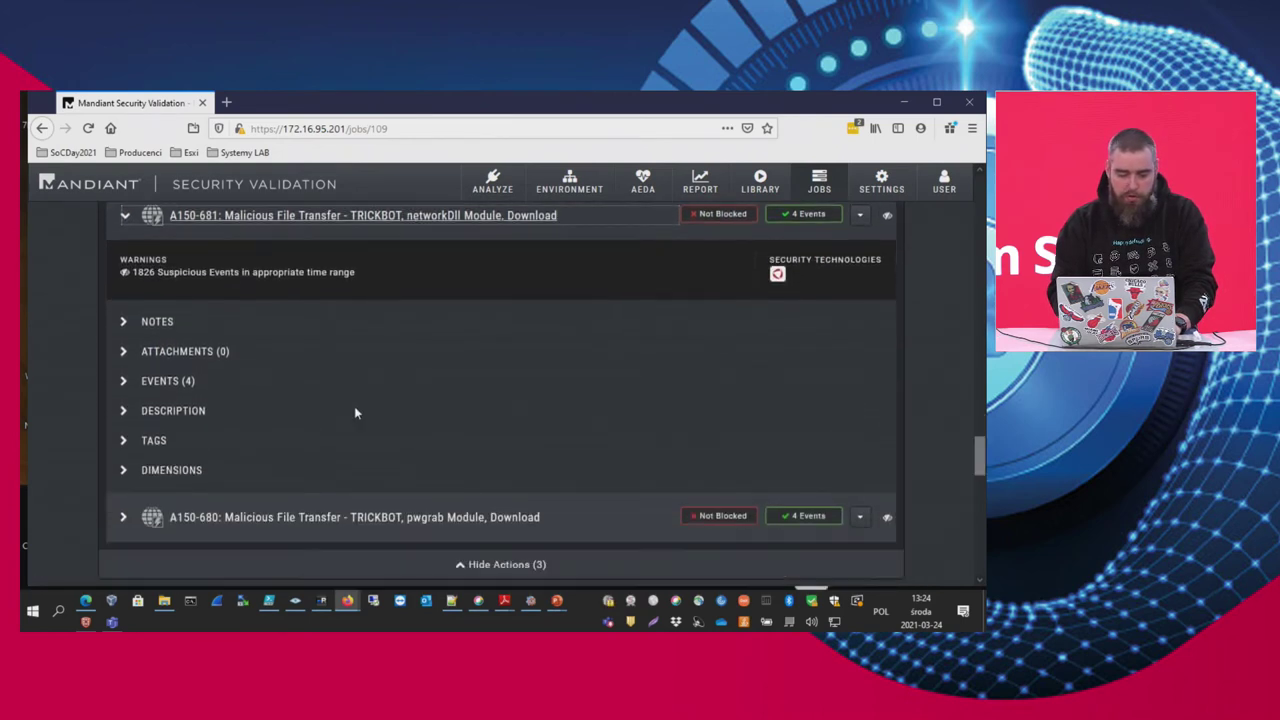
{"action": "left_click", "coordinate": [123, 381]}
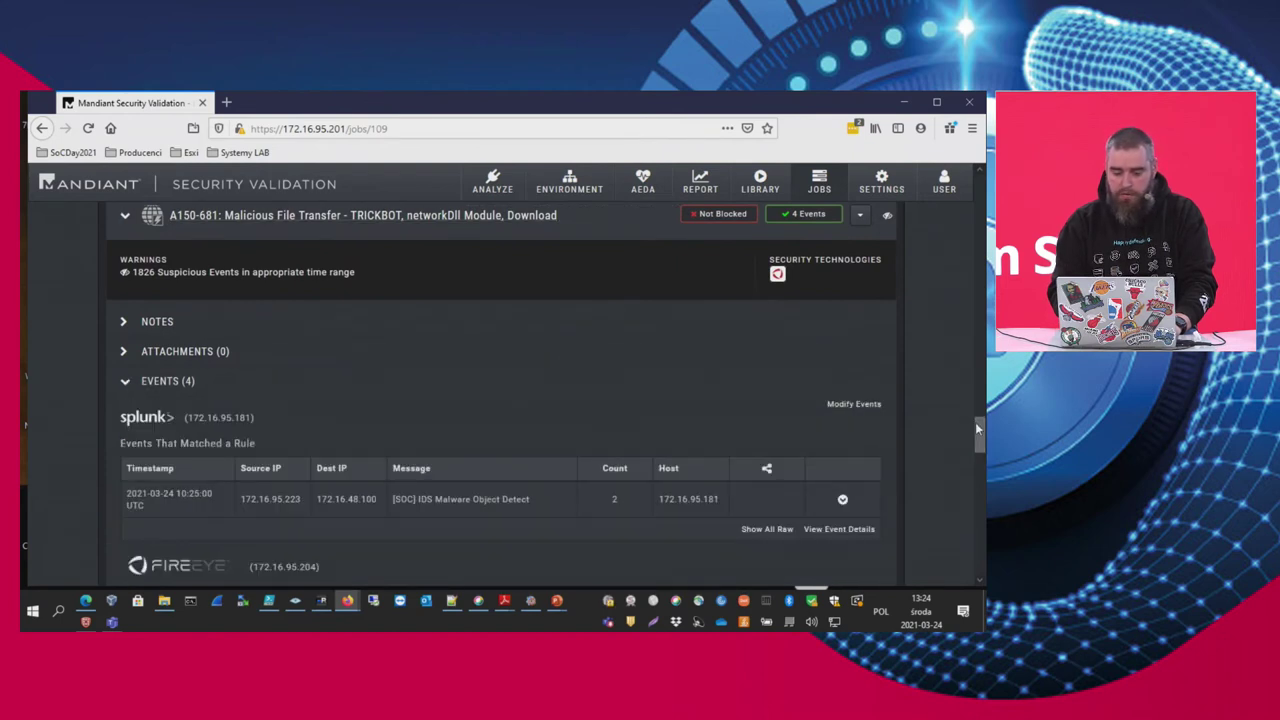
{"action": "left_click_drag", "start_coordinate": [976, 423], "coordinate": [978, 442]}
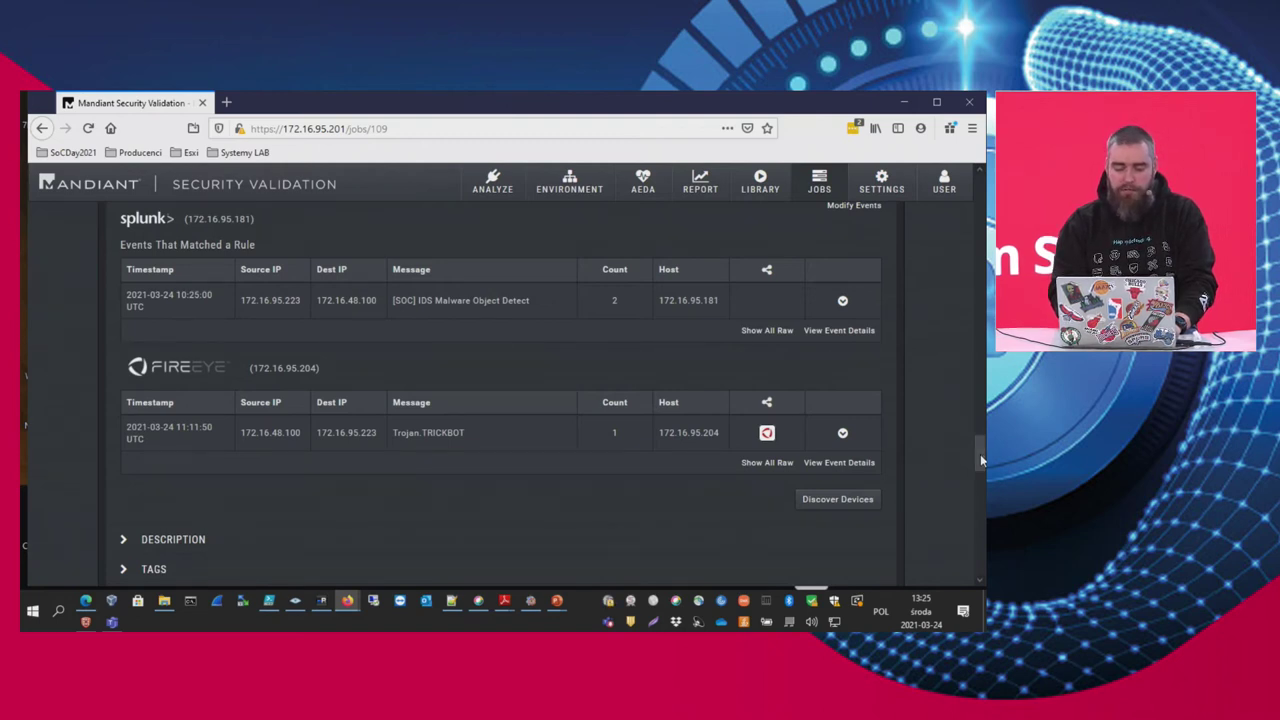
{"action": "left_click_drag", "start_coordinate": [980, 454], "coordinate": [980, 462]}
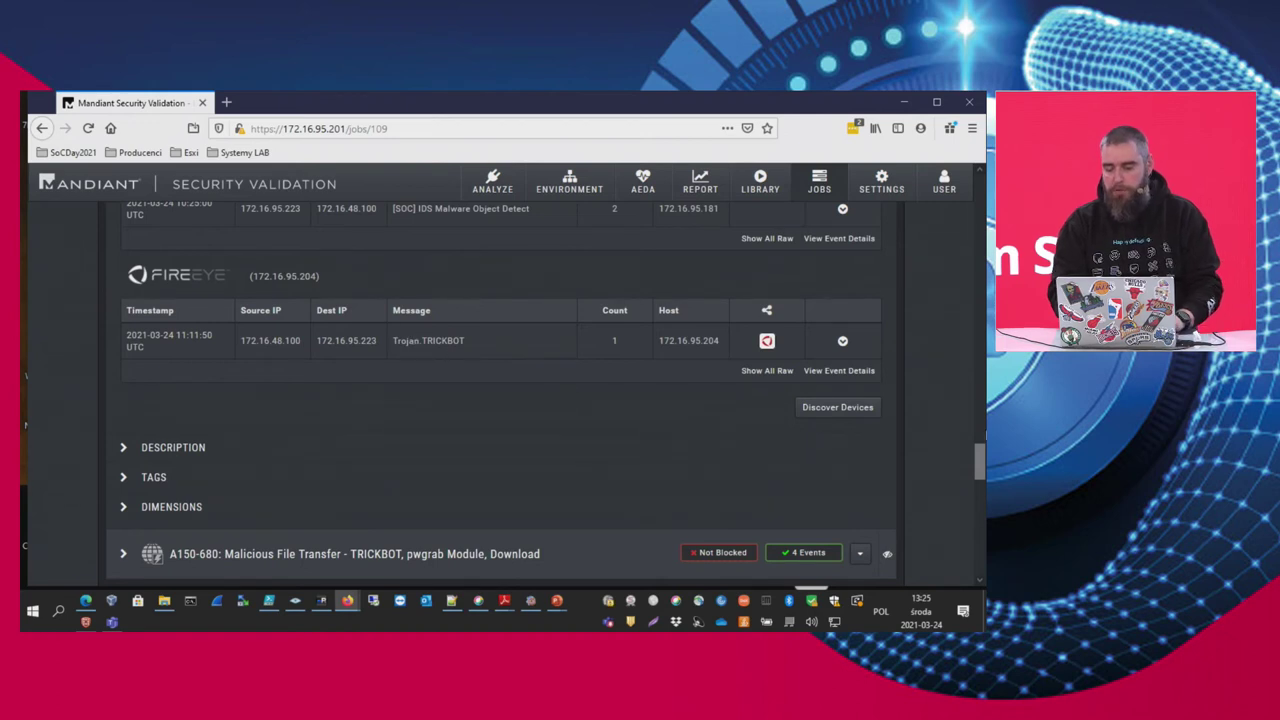
{"action": "left_click_drag", "start_coordinate": [978, 457], "coordinate": [978, 475]}
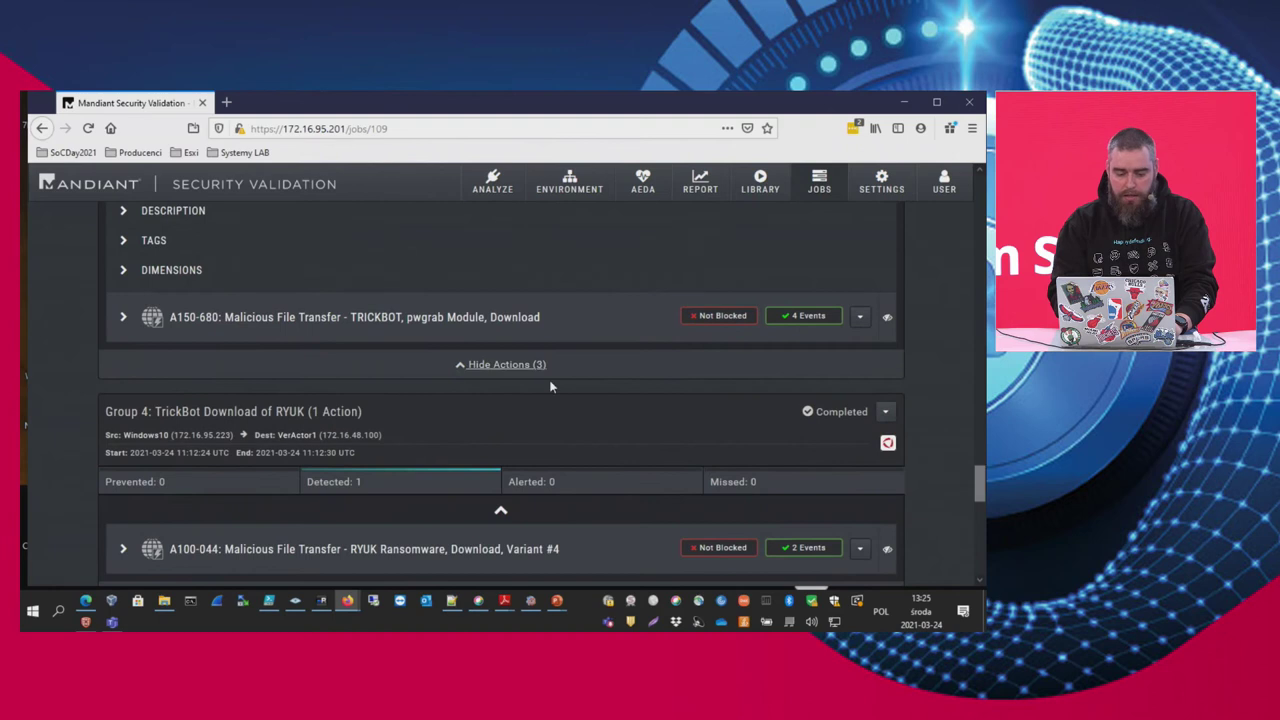
Expand the Group 3 action A150-680 for the TRICKBOT pwgrab module and review its Splunk and FireEye events.
{"action": "left_click", "coordinate": [124, 322]}
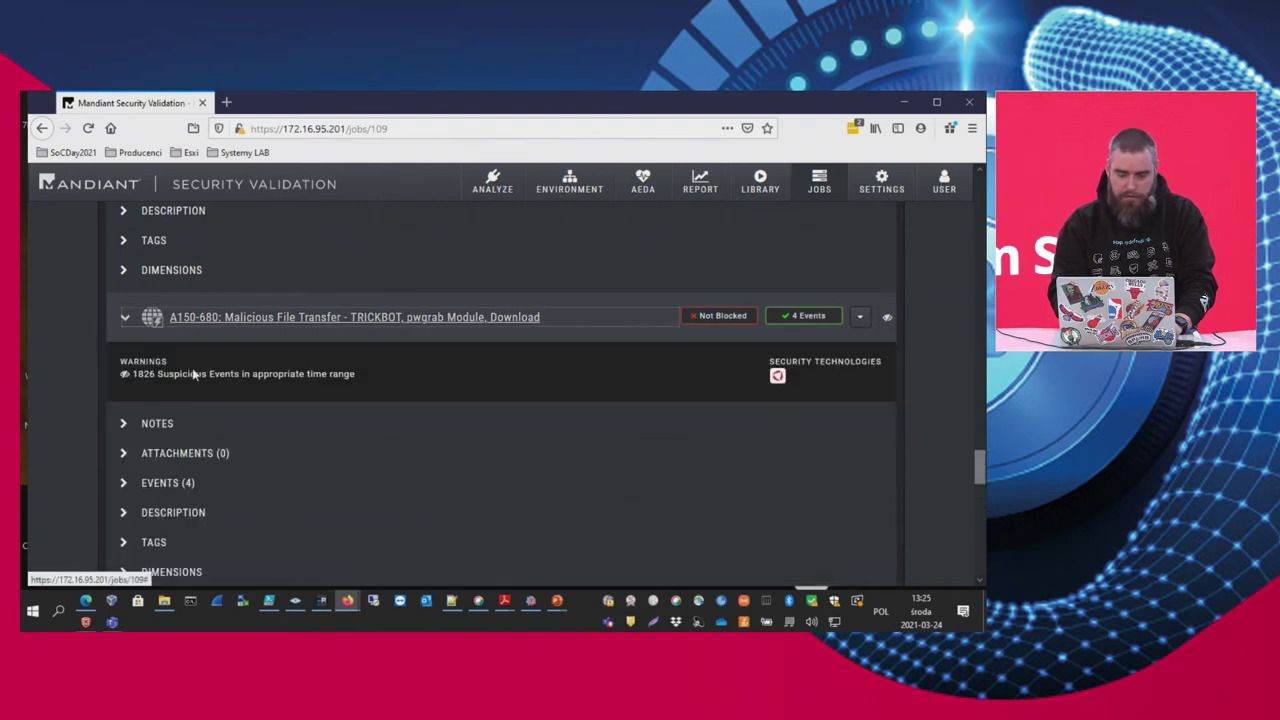
{"action": "scroll", "coordinate": [982, 463], "scroll_direction": "down", "scroll_amount": 2}
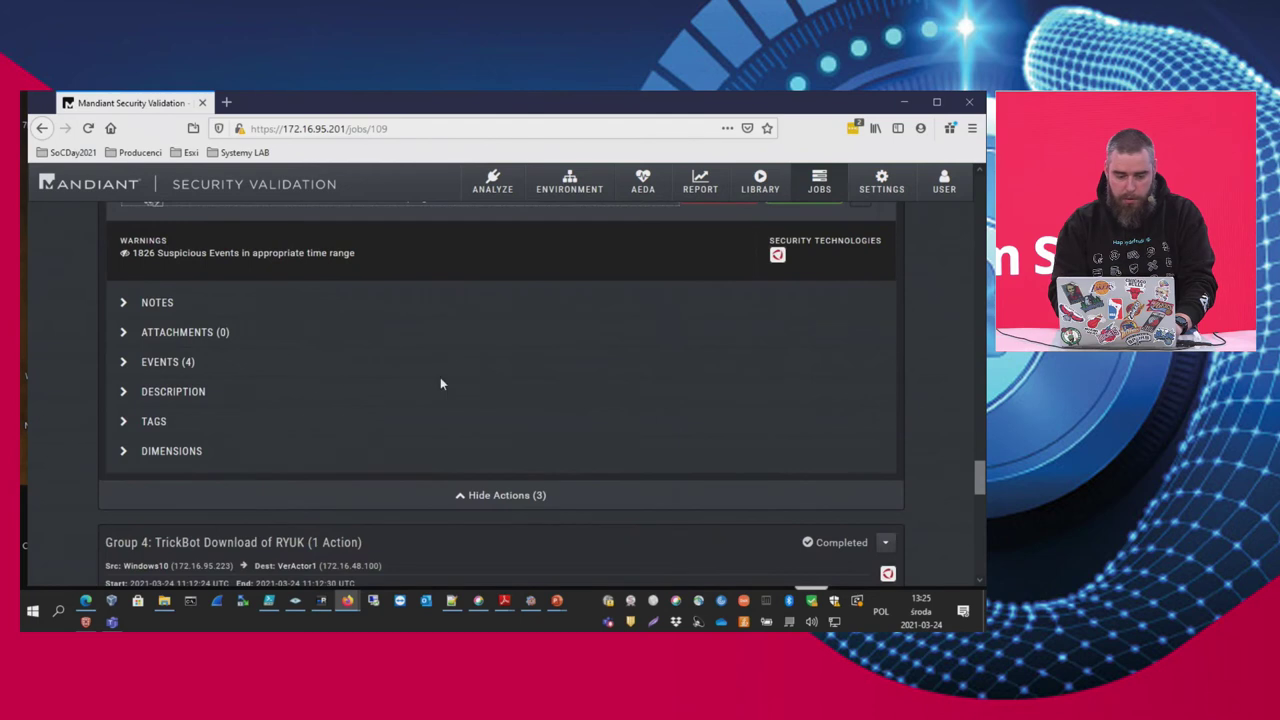
{"action": "left_click", "coordinate": [124, 362]}
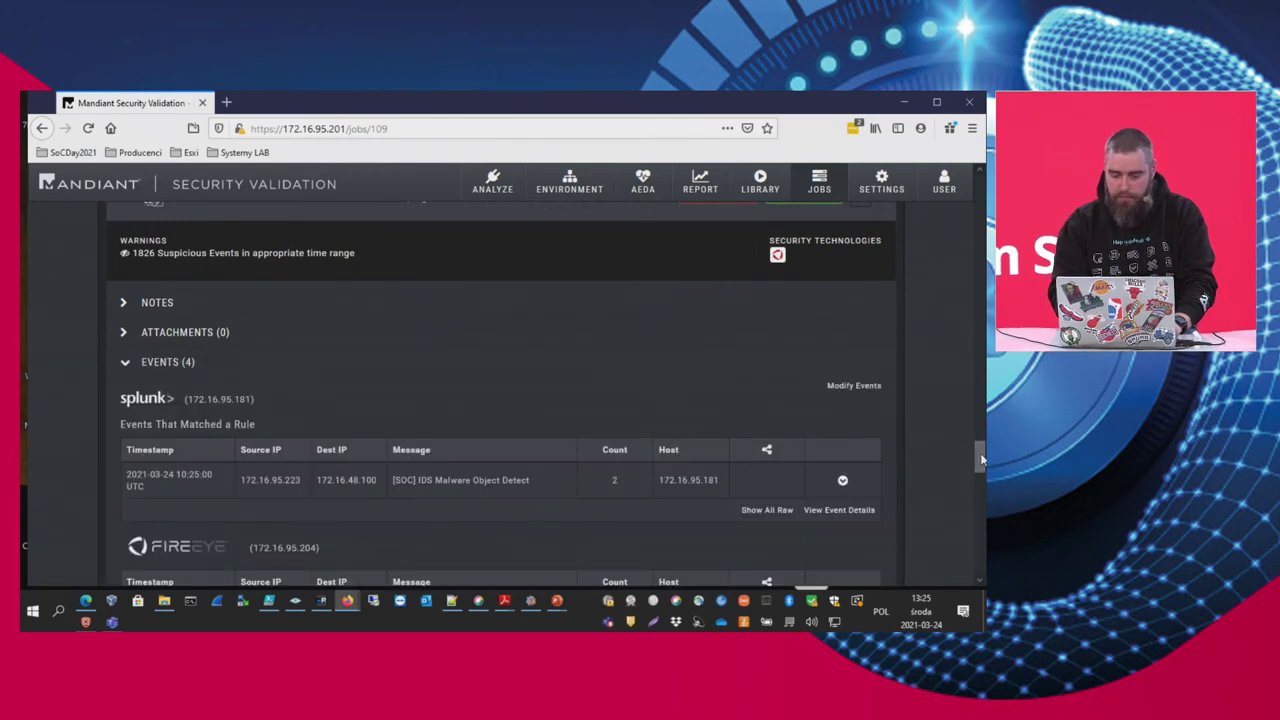
{"action": "scroll", "coordinate": [982, 460], "scroll_direction": "down", "scroll_amount": 6}
Expand the Group 4 RYUK ransomware download action A100-044 and open its events for review.
{"action": "left_click_drag", "start_coordinate": [982, 492], "coordinate": [982, 508]}
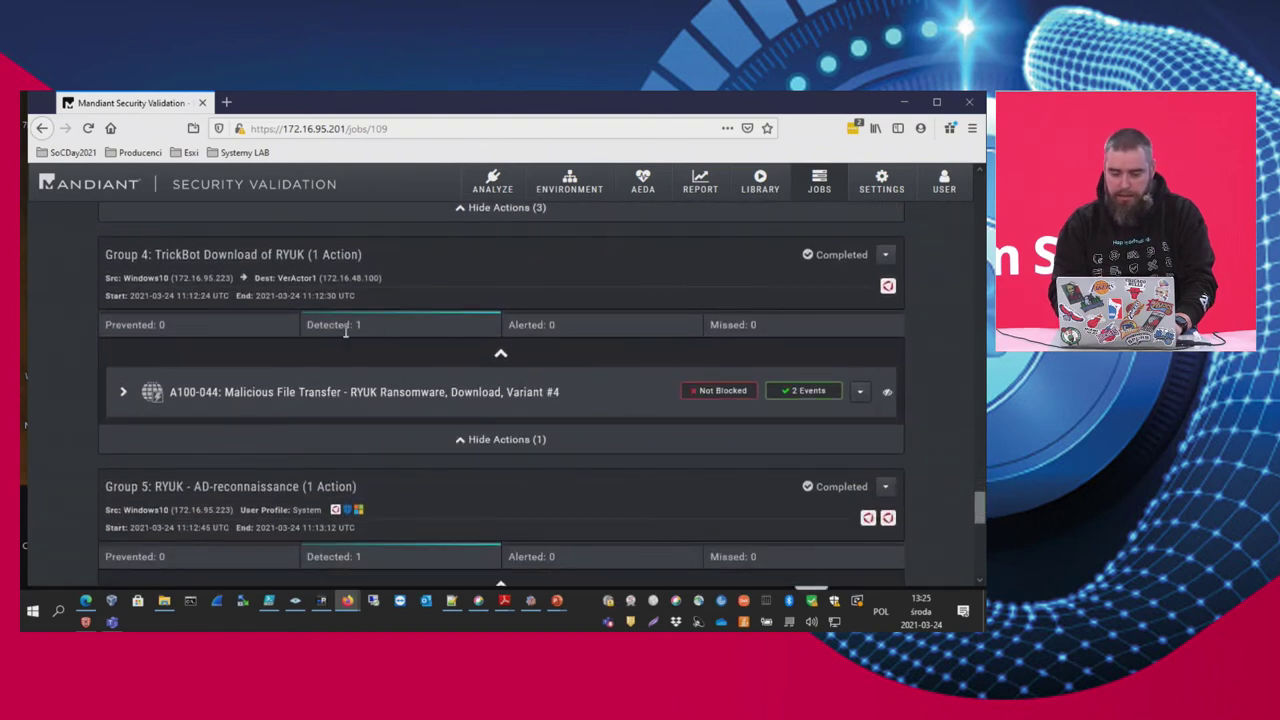
{"action": "left_click", "coordinate": [122, 394]}
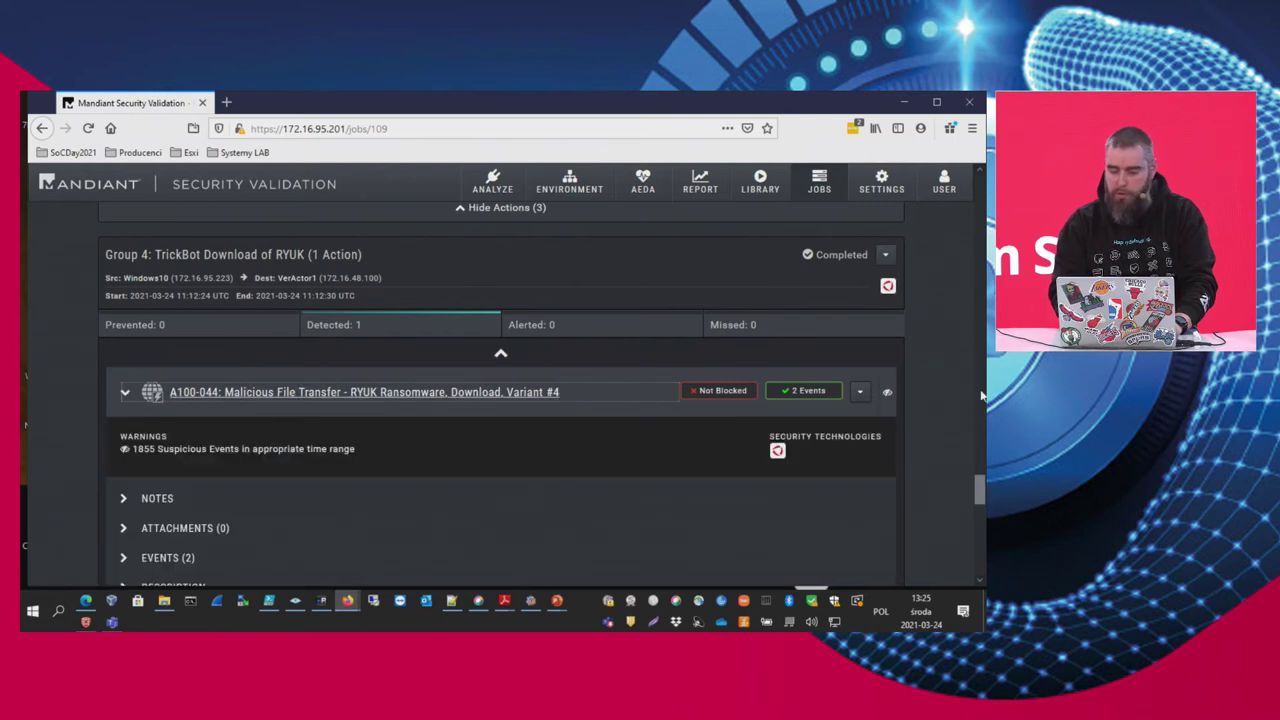
{"action": "left_click_drag", "start_coordinate": [981, 488], "coordinate": [981, 494]}
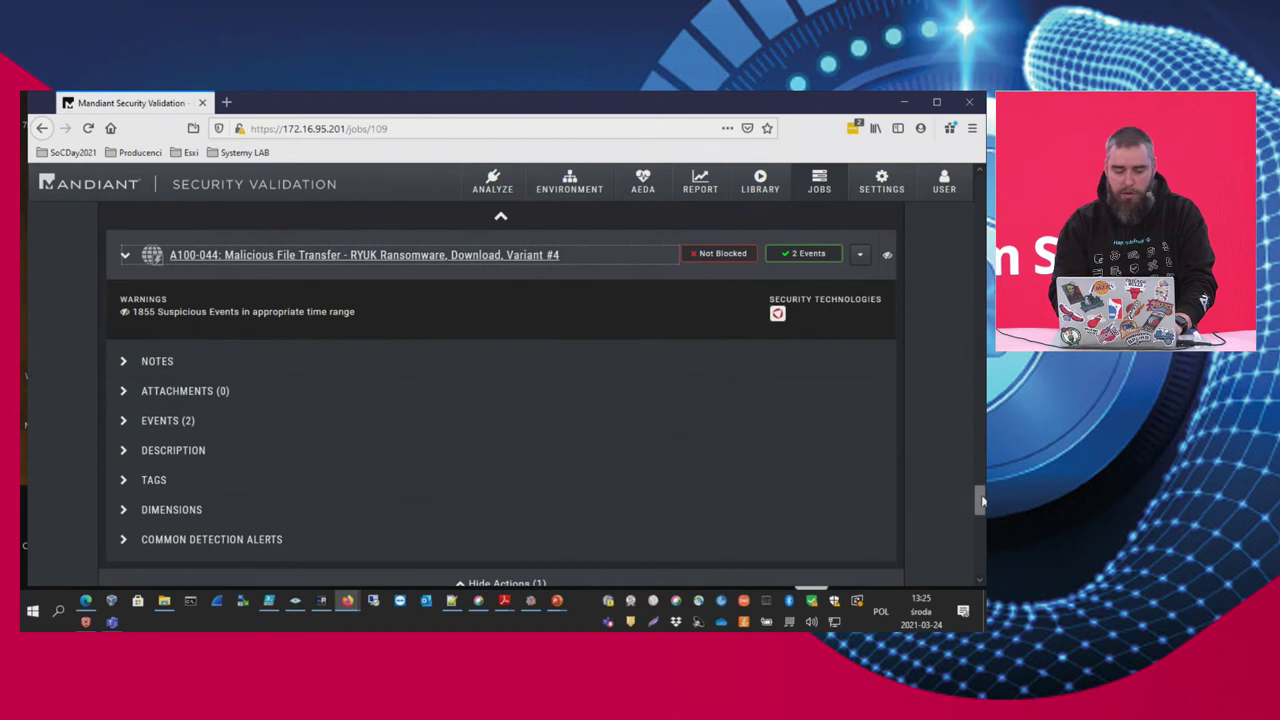
{"action": "left_click", "coordinate": [124, 422]}
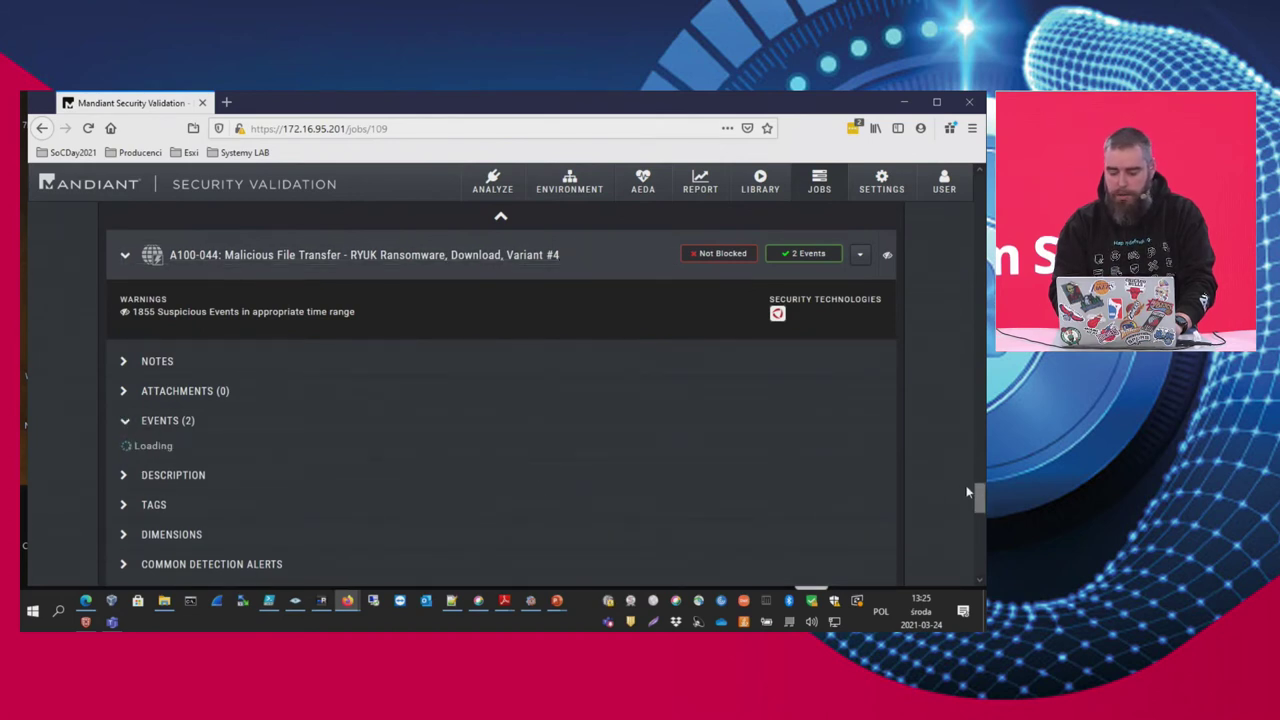
Expand the Group 5 Active Directory reconnaissance action A104-003, examine its Splunk events that did not match a rule, and collapse the events.
{"action": "left_click_drag", "start_coordinate": [980, 492], "coordinate": [982, 543]}
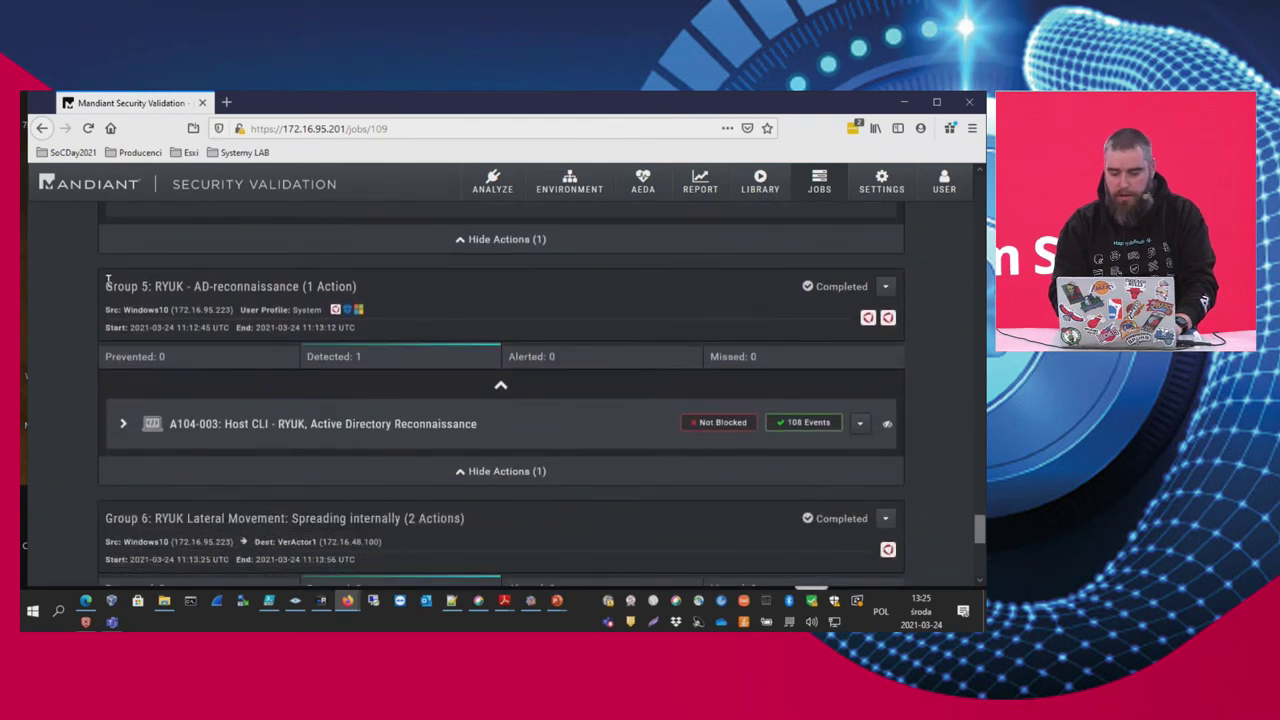
{"action": "left_click", "coordinate": [123, 425]}
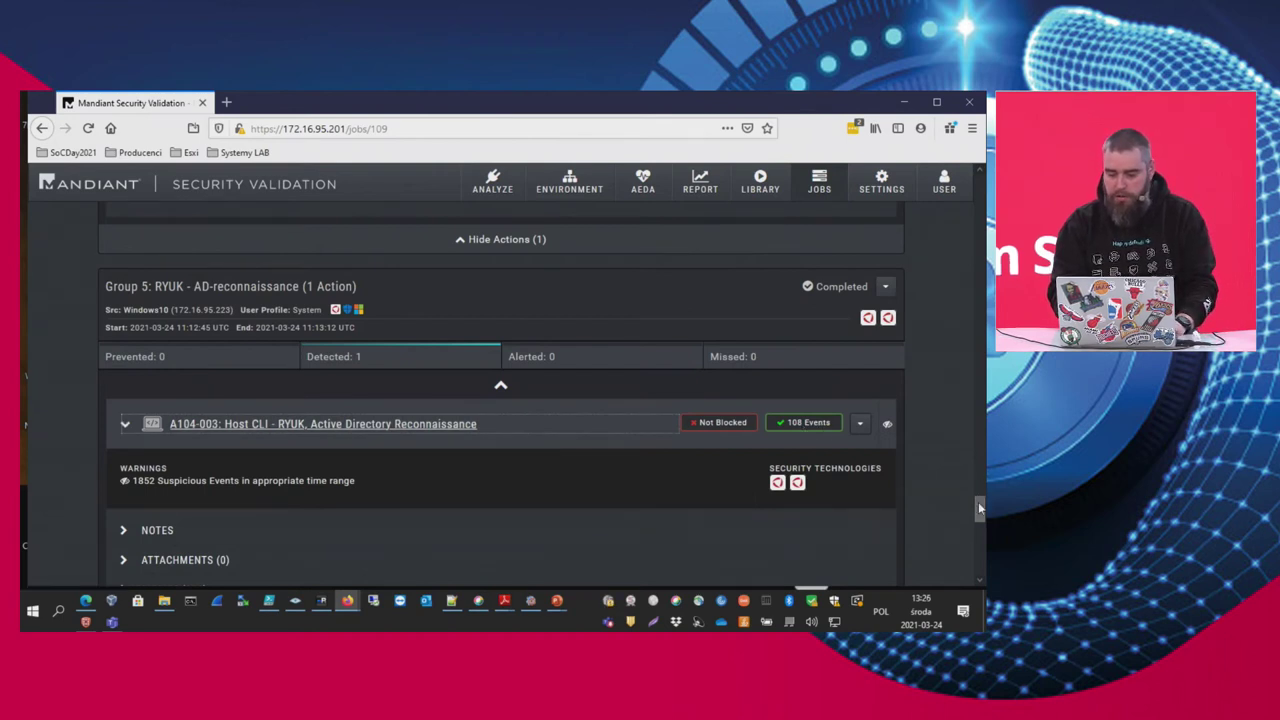
{"action": "left_click_drag", "start_coordinate": [980, 508], "coordinate": [980, 517]}
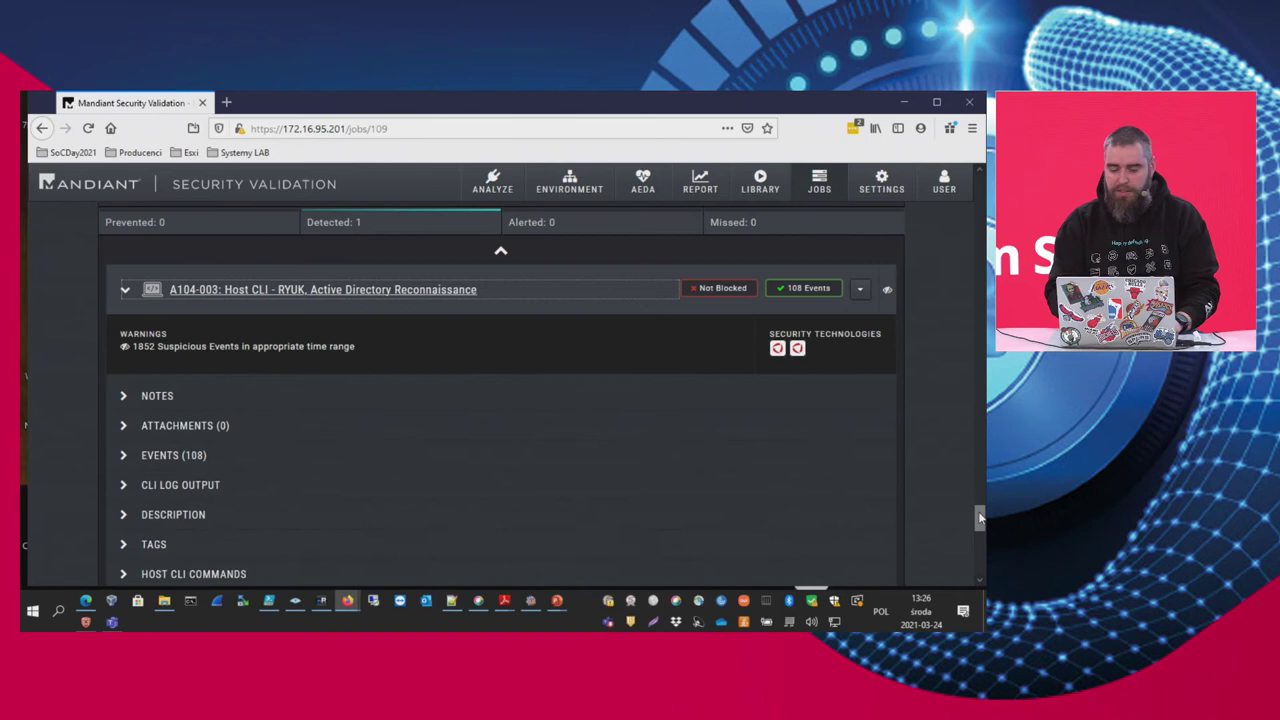
{"action": "scroll", "coordinate": [979, 517], "scroll_direction": "down", "scroll_amount": 2}
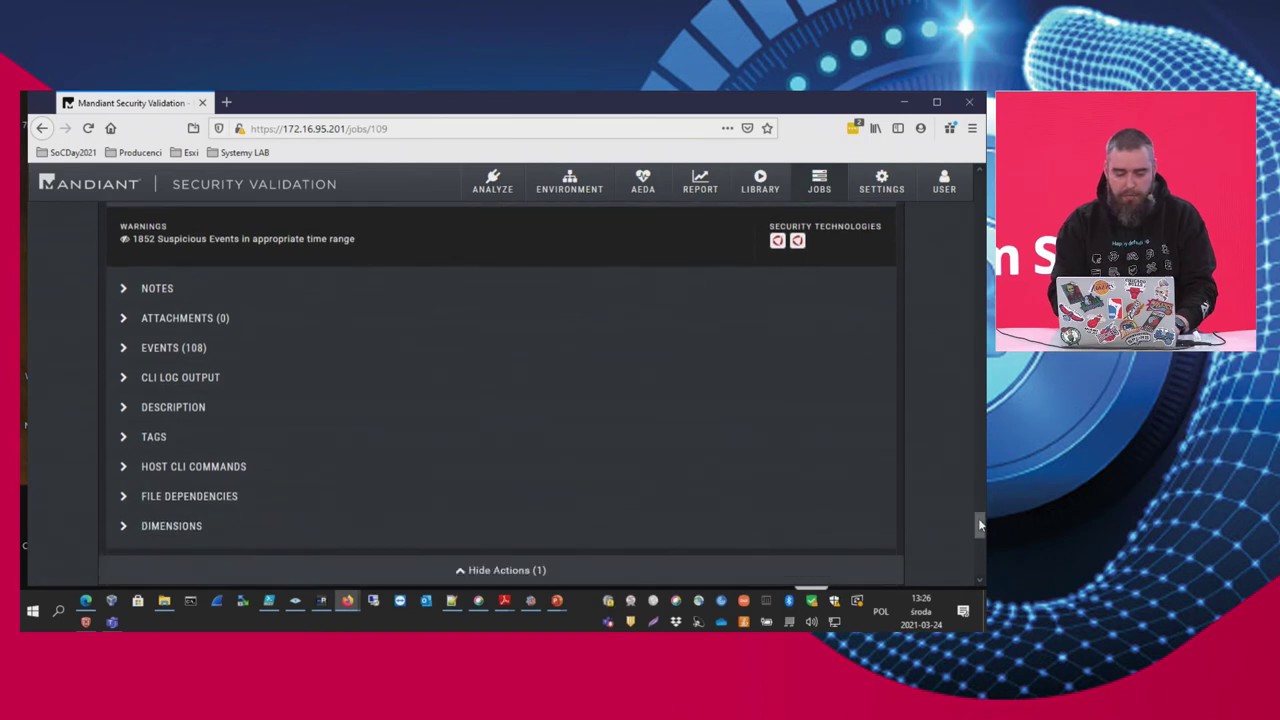
{"action": "left_click", "coordinate": [125, 350]}
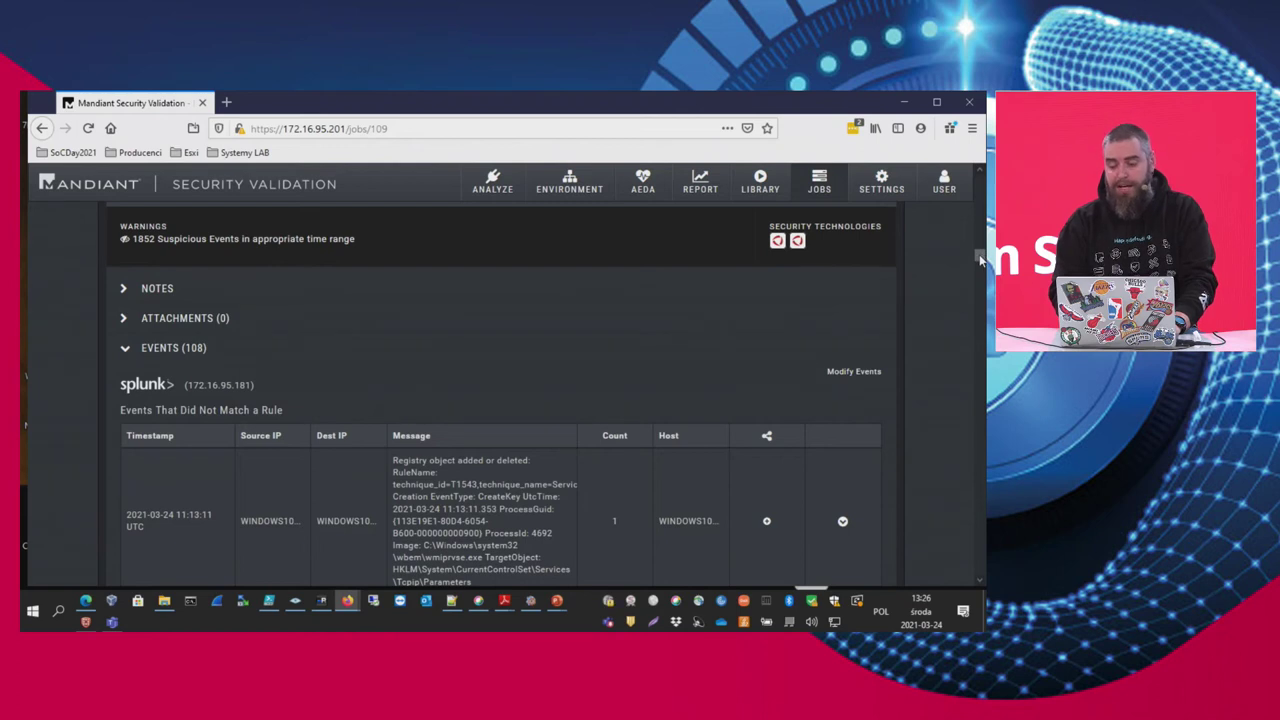
{"action": "scroll", "coordinate": [979, 254], "scroll_direction": "down", "scroll_amount": 3}
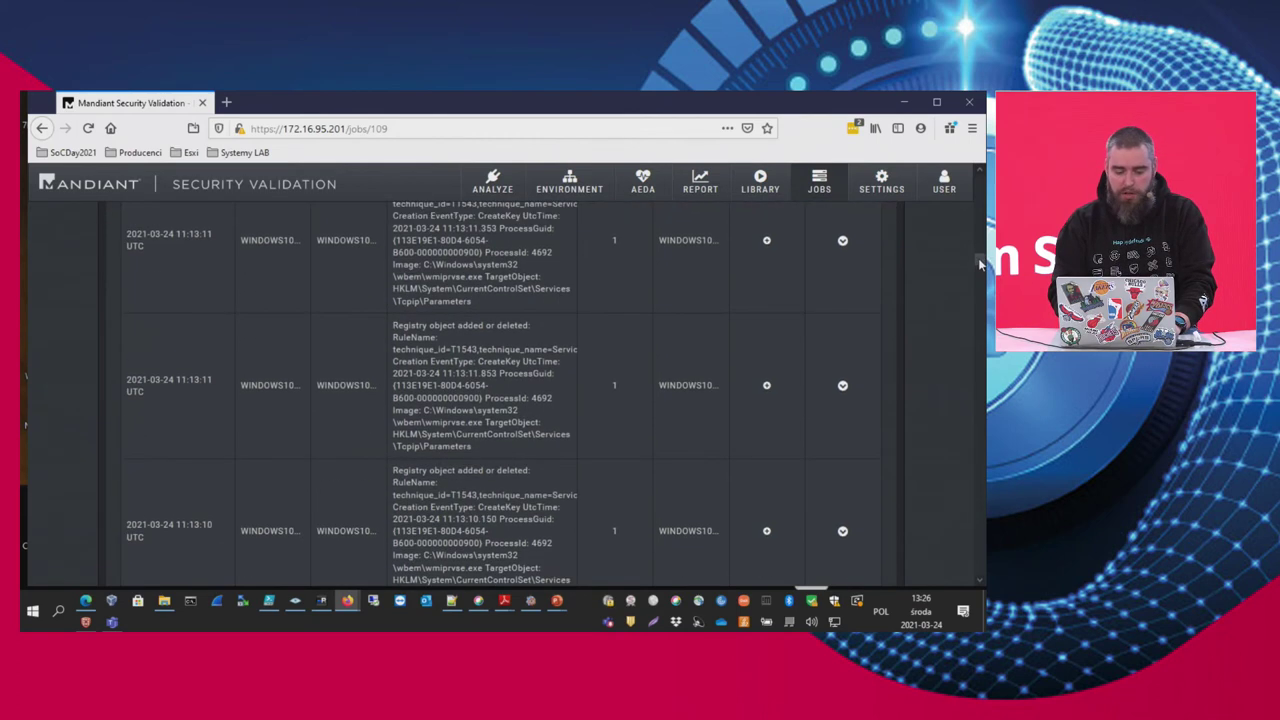
{"action": "scroll", "coordinate": [978, 258], "scroll_direction": "down", "scroll_amount": 2}
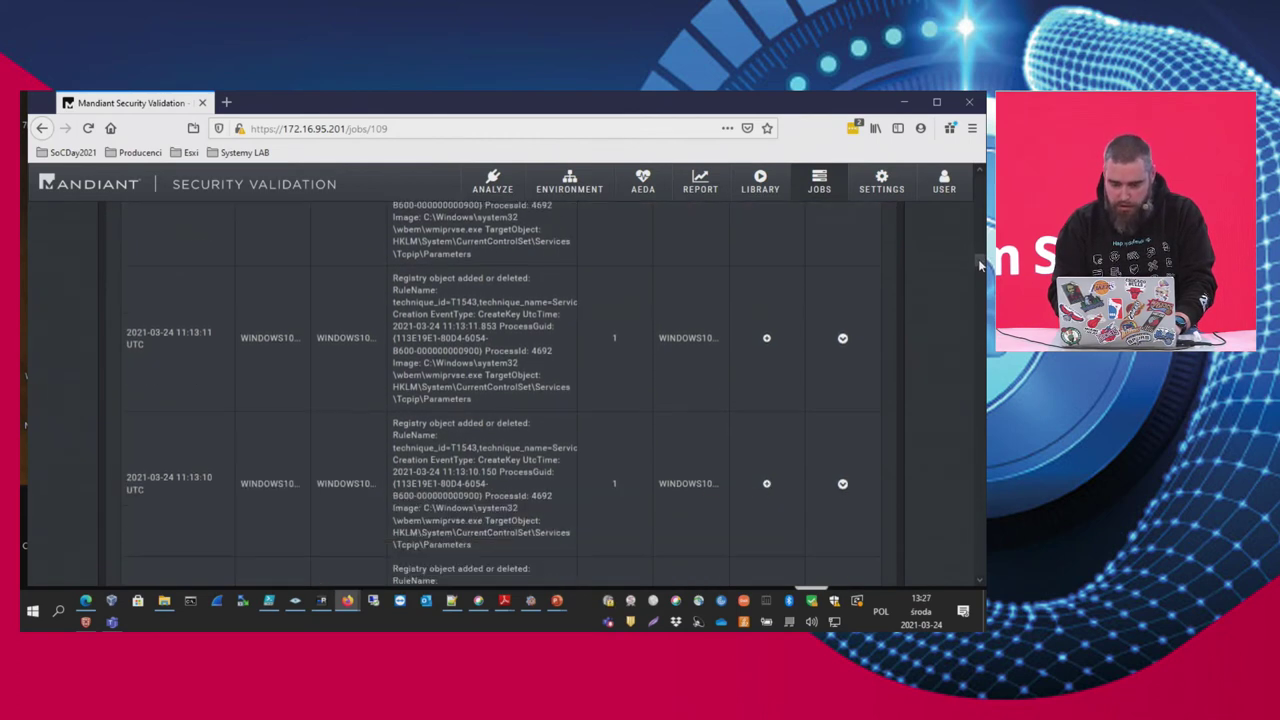
{"action": "scroll", "coordinate": [978, 259], "scroll_direction": "down", "scroll_amount": 2}
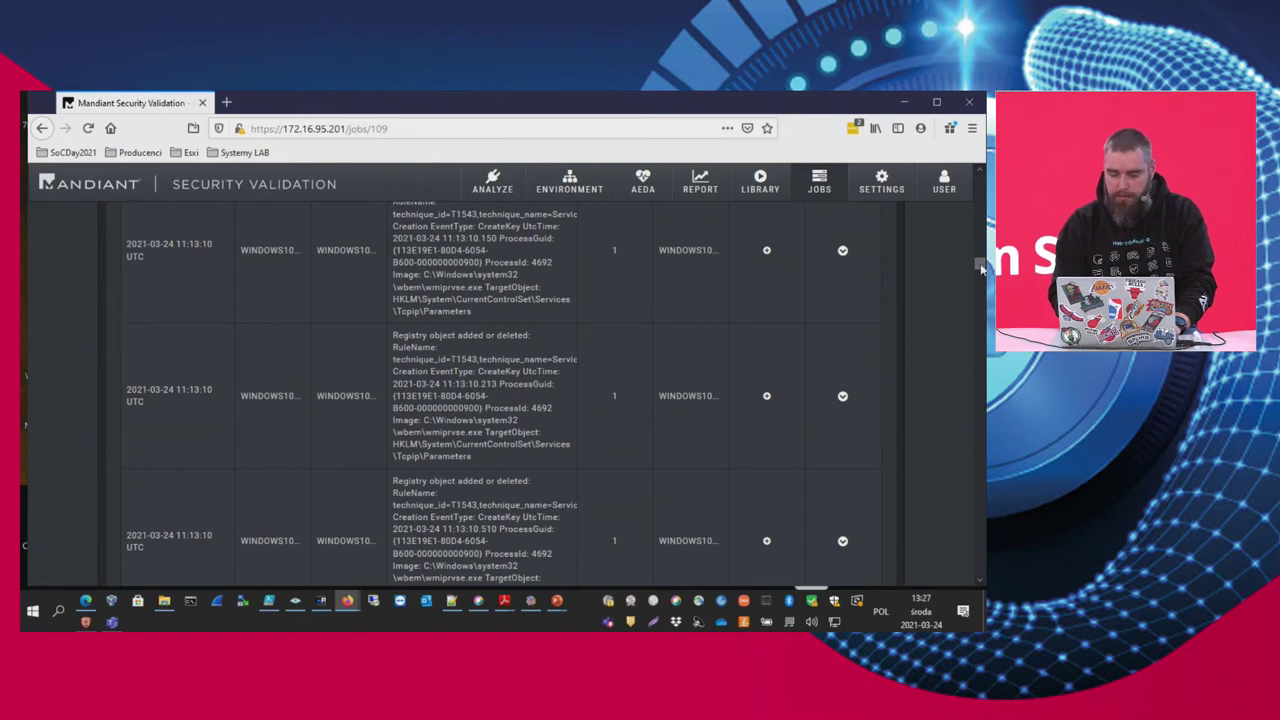
{"action": "scroll", "coordinate": [979, 256], "scroll_direction": "up", "scroll_amount": 3}
{"action": "scroll", "coordinate": [979, 256], "scroll_direction": "up", "scroll_amount": 3}
{"action": "scroll", "coordinate": [979, 256], "scroll_direction": "down", "scroll_amount": 1}
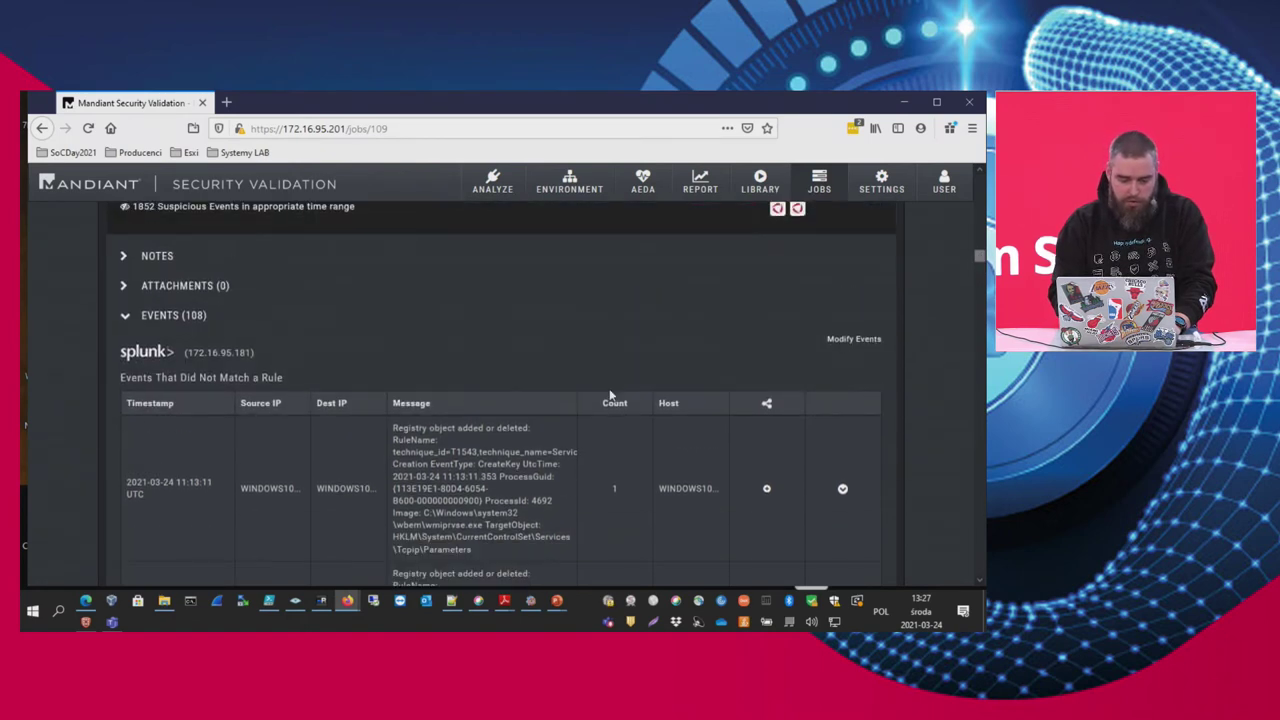
{"action": "left_click", "coordinate": [125, 316]}
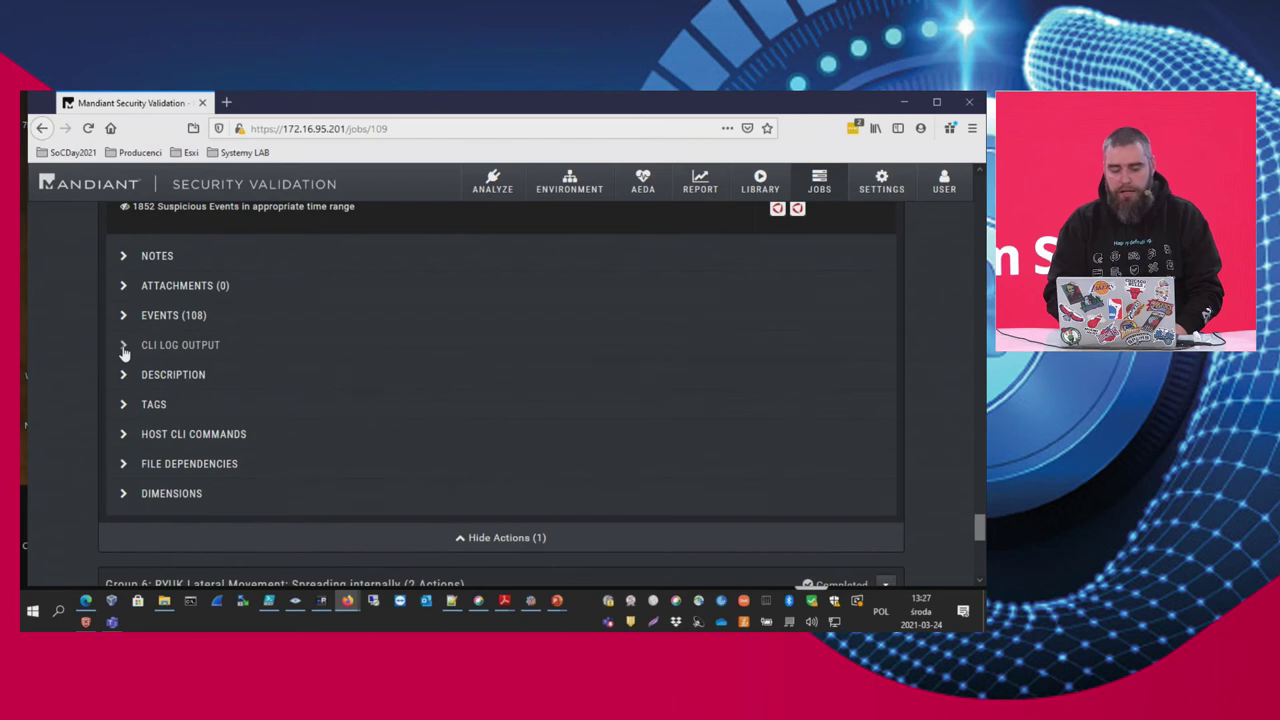
Examine the CLI log output and the host CLI commands of the Active Directory reconnaissance action A104-003.
{"action": "left_click", "coordinate": [124, 350]}
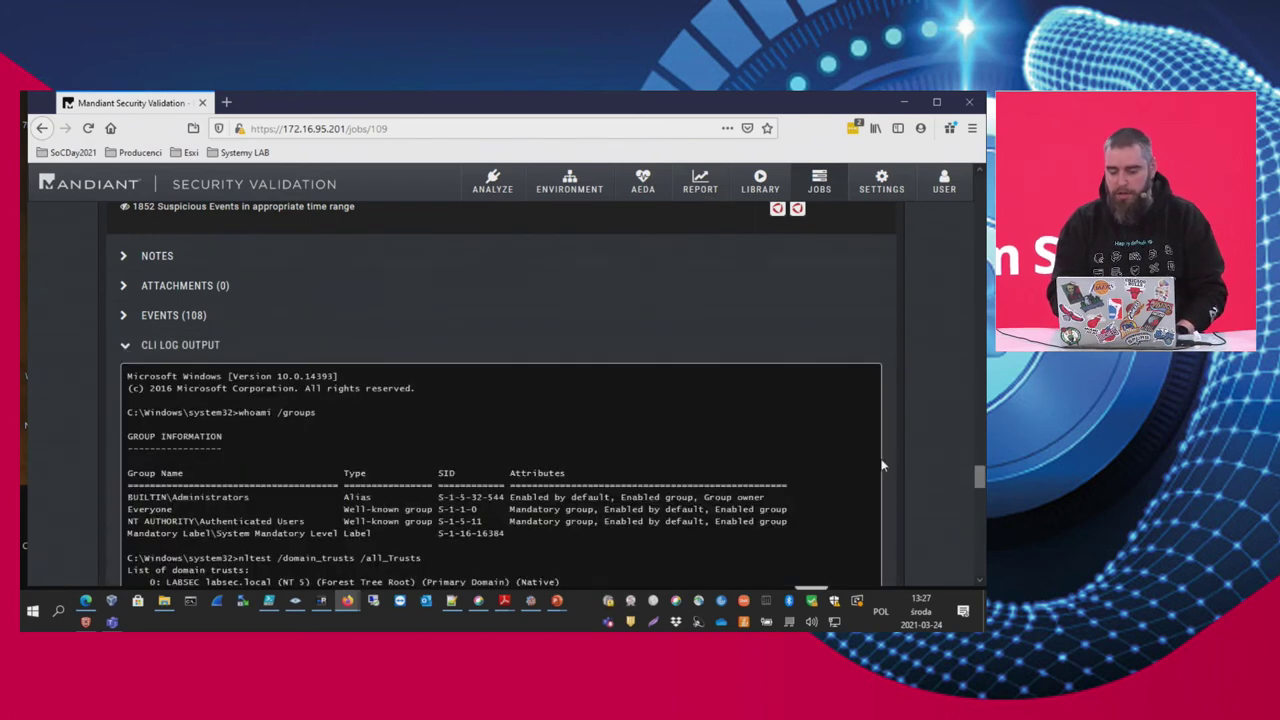
{"action": "left_click_drag", "start_coordinate": [980, 473], "coordinate": [980, 483]}
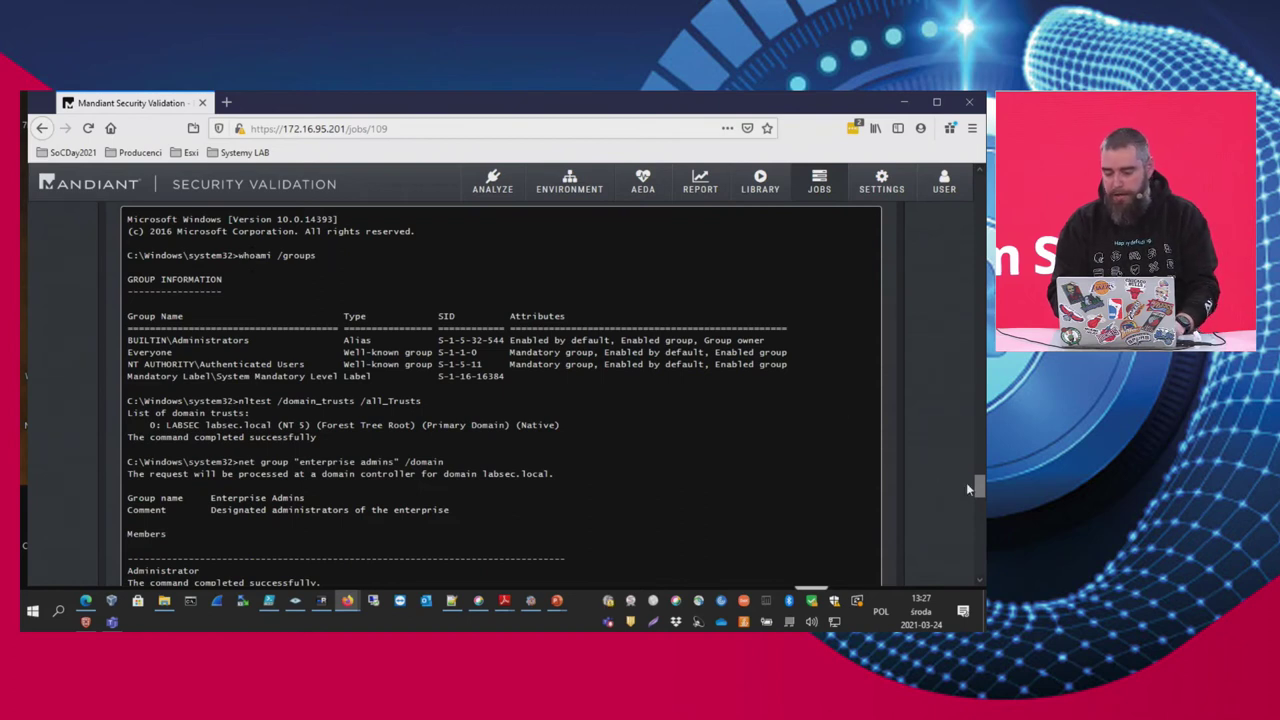
{"action": "left_click_drag", "start_coordinate": [977, 483], "coordinate": [977, 508]}
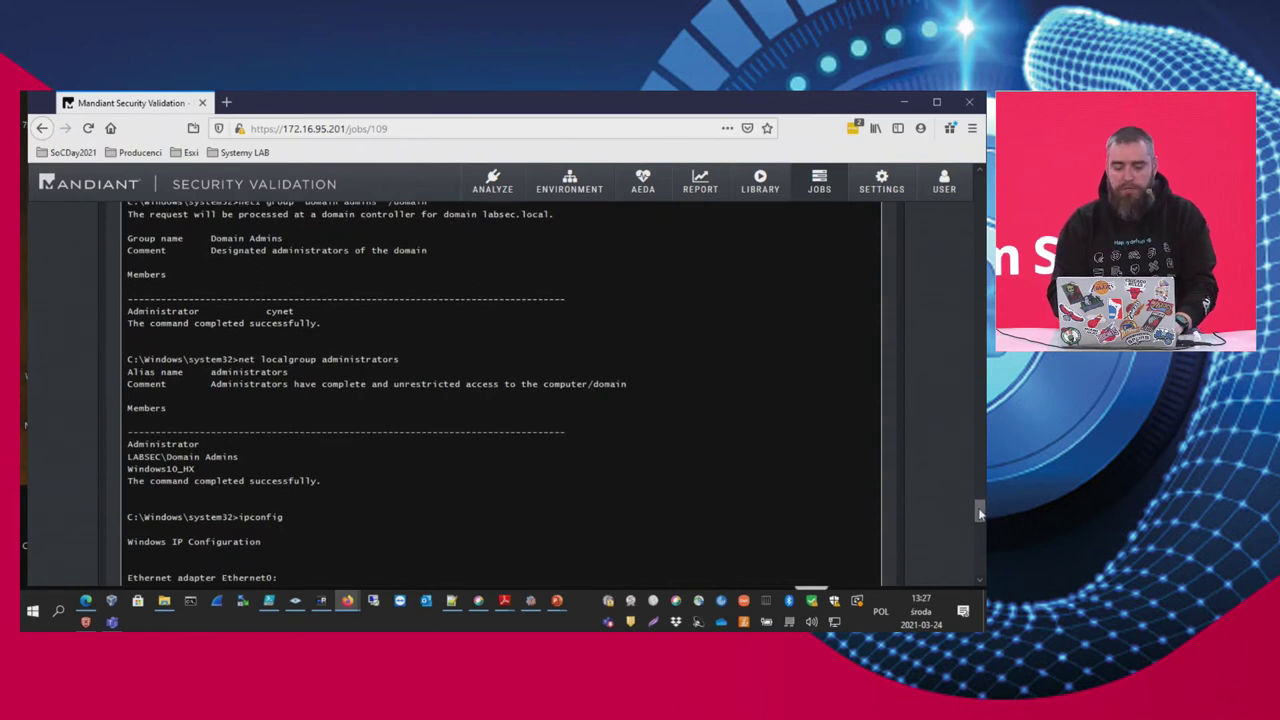
{"action": "left_click_drag", "start_coordinate": [980, 513], "coordinate": [981, 526]}
{"action": "scroll", "coordinate": [221, 428], "scroll_direction": "down", "scroll_amount": 3}
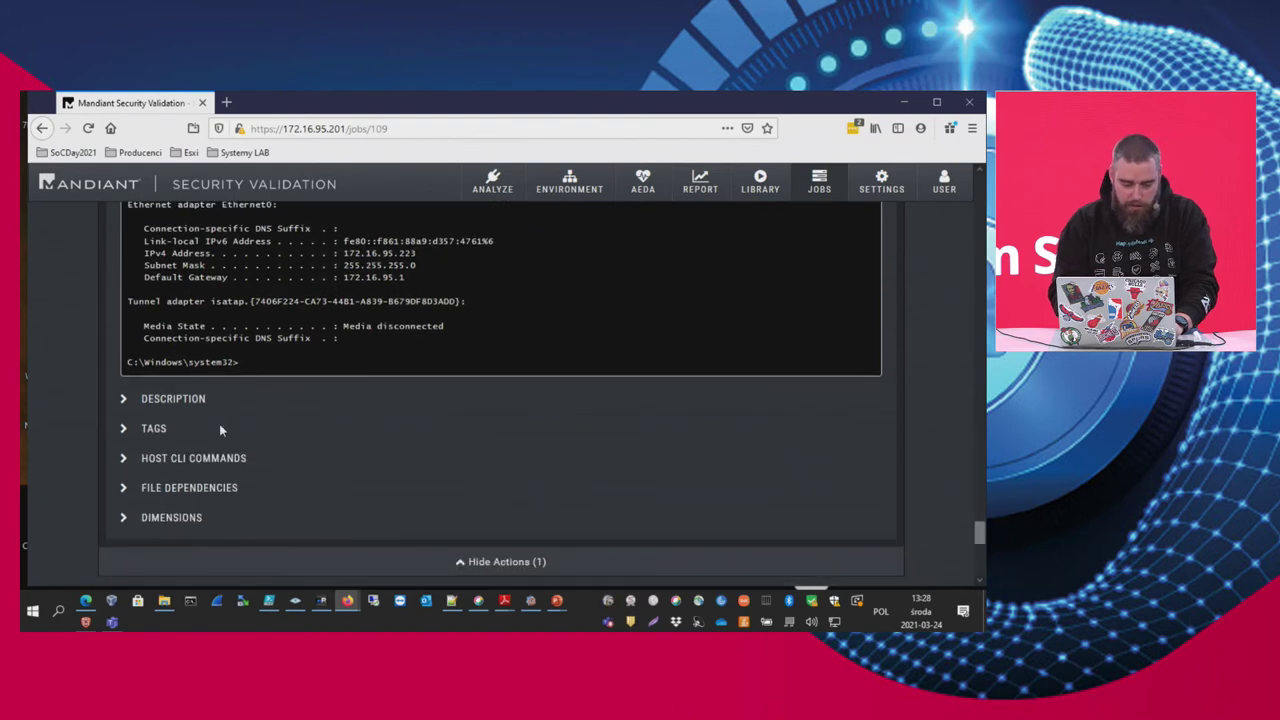
{"action": "left_click", "coordinate": [123, 458]}
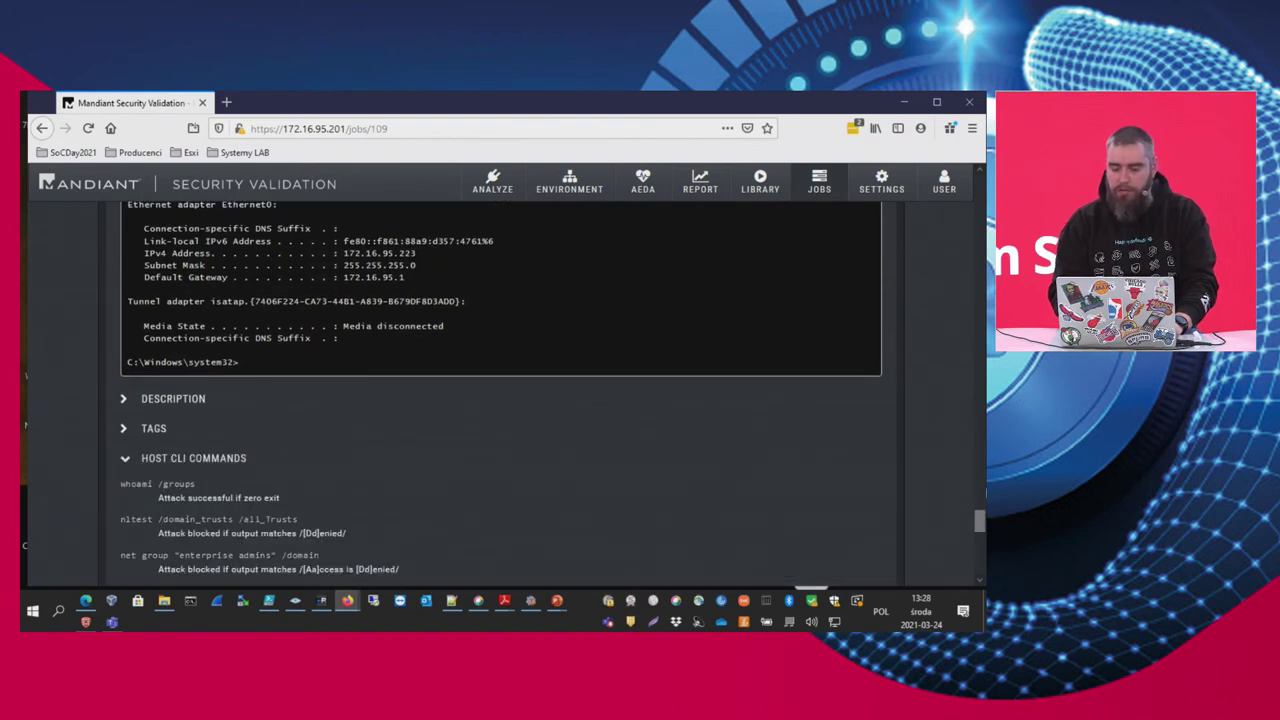
{"action": "scroll", "coordinate": [978, 522], "scroll_direction": "down", "scroll_amount": 4}
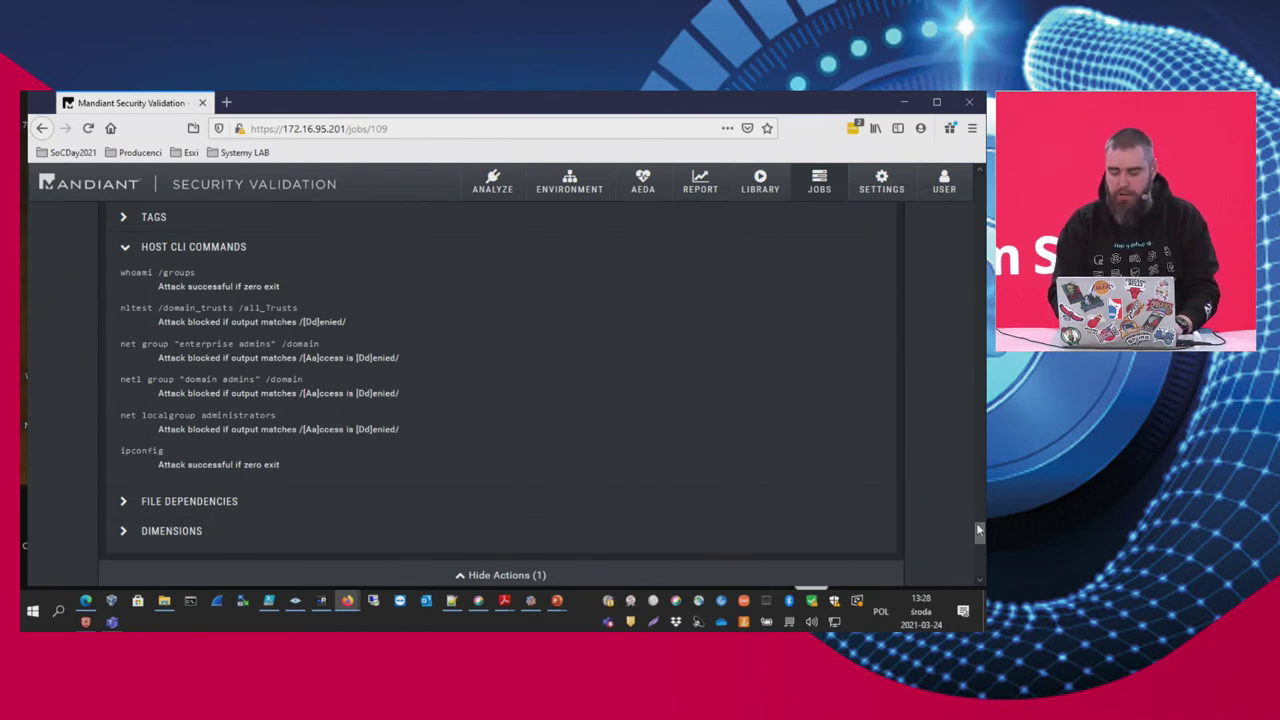
Expand the Group 6 lateral movement action A150-136, Transfer with PsExec, and review its Splunk and FireEye events.
{"action": "left_click_drag", "start_coordinate": [980, 535], "coordinate": [980, 551]}
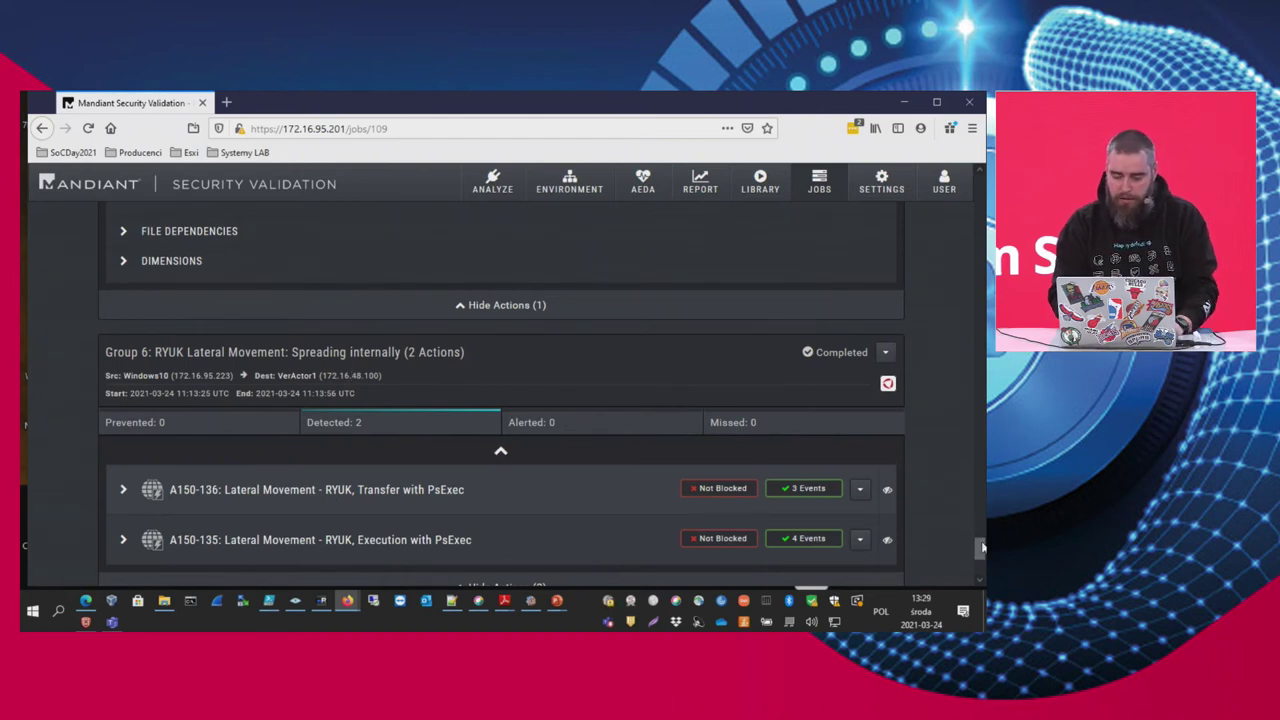
{"action": "scroll", "coordinate": [367, 415], "scroll_direction": "down", "scroll_amount": 3}
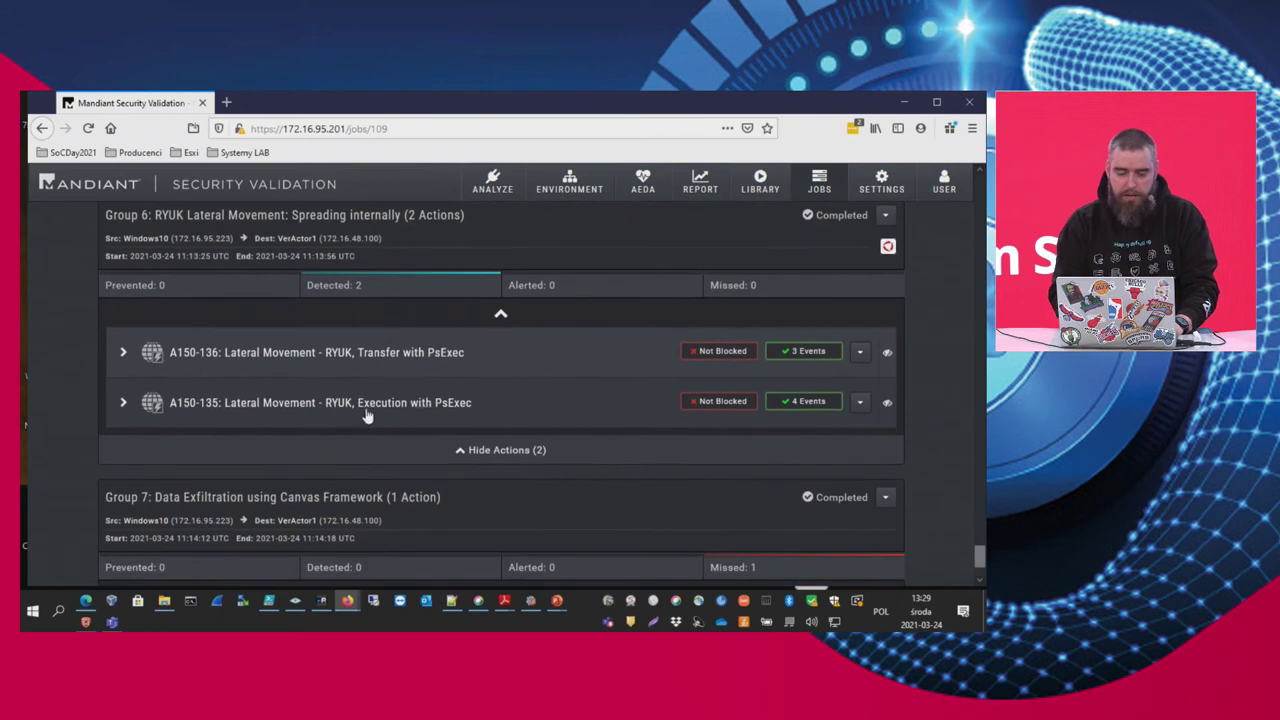
{"action": "left_click", "coordinate": [123, 353]}
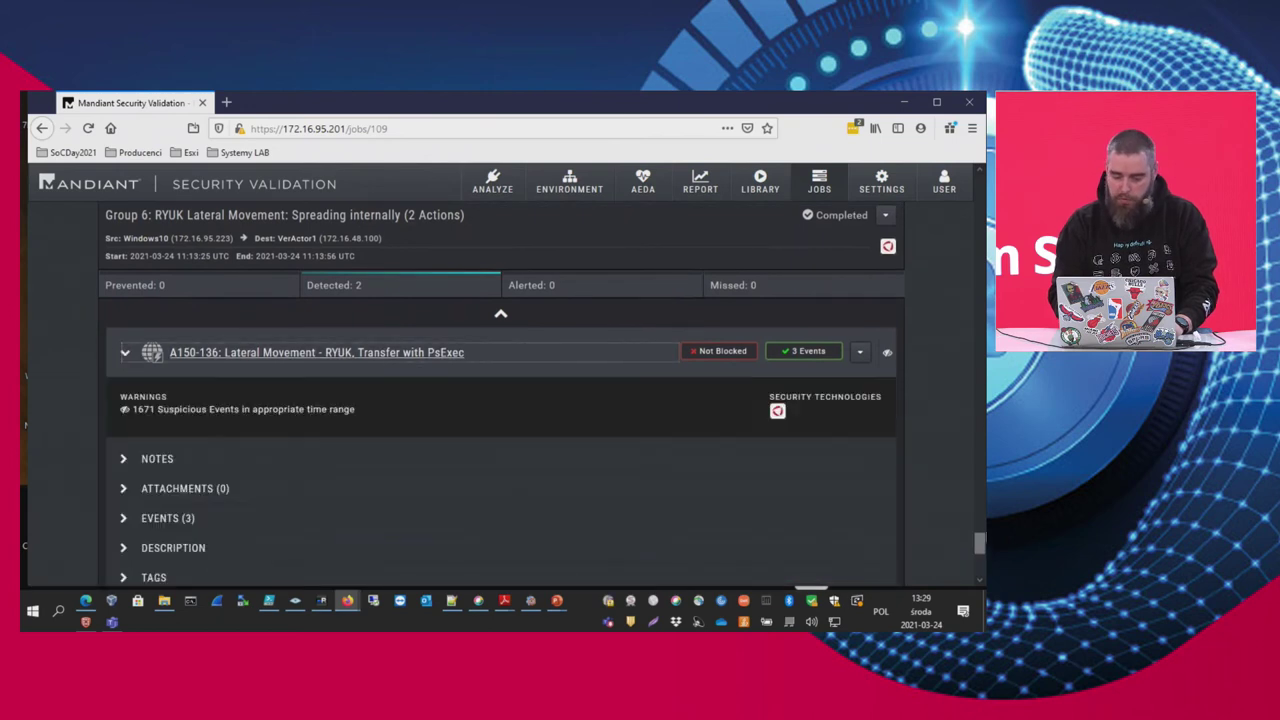
{"action": "scroll", "coordinate": [981, 548], "scroll_direction": "down", "scroll_amount": 2}
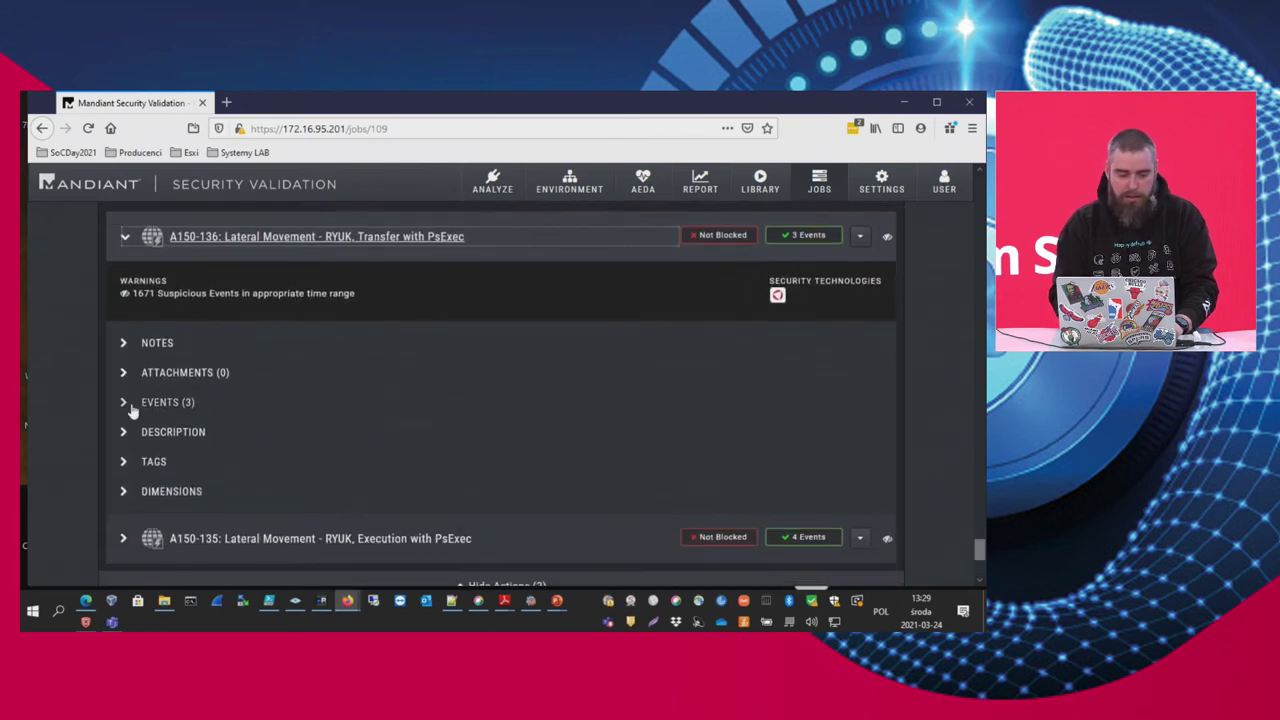
{"action": "left_click", "coordinate": [124, 403]}
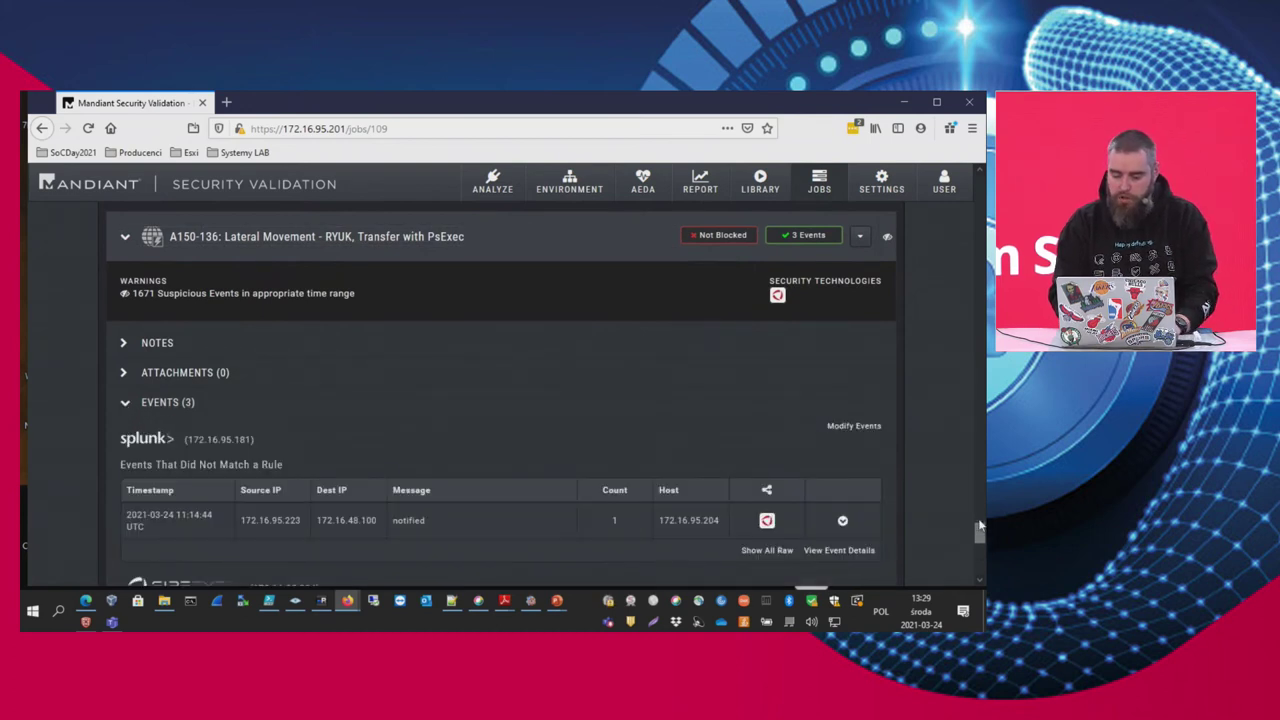
{"action": "left_click_drag", "start_coordinate": [980, 537], "coordinate": [980, 545]}
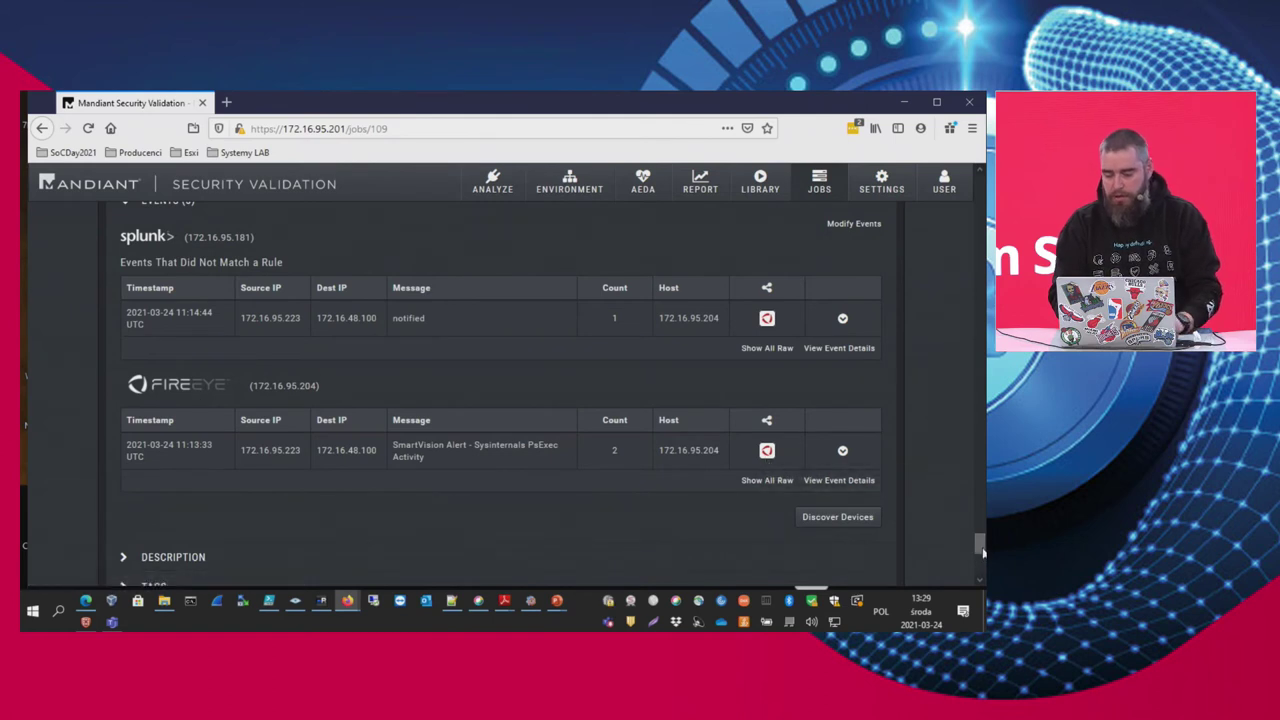
Expand the Group 6 lateral movement action A150-135, Execution with PsExec, and review its Splunk and FireEye events.
{"action": "left_click_drag", "start_coordinate": [981, 547], "coordinate": [982, 560]}
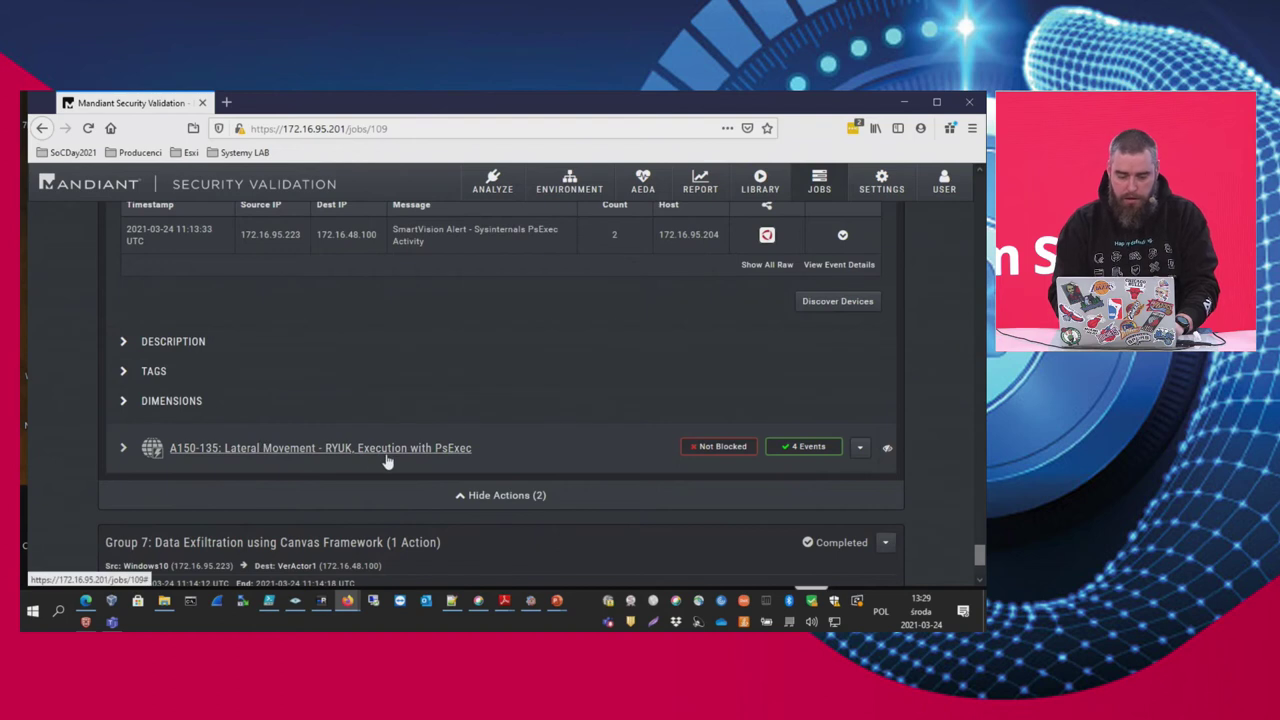
{"action": "left_click", "coordinate": [124, 450]}
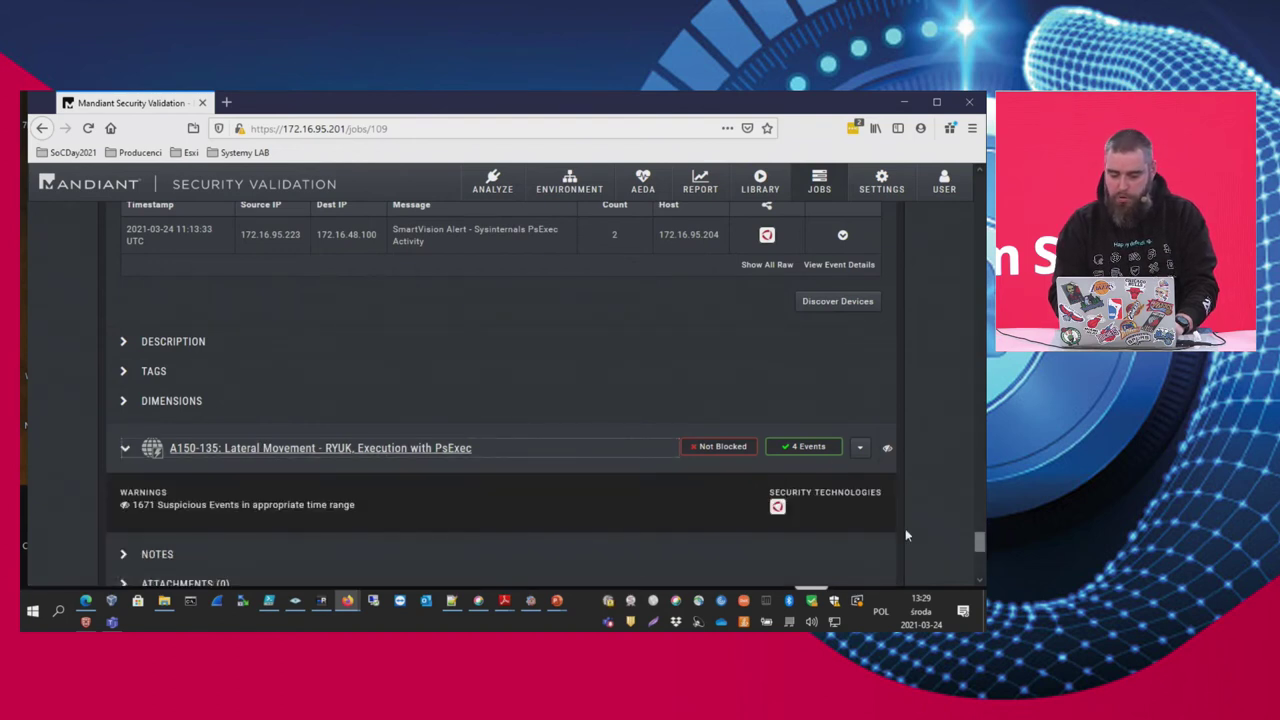
{"action": "scroll", "coordinate": [978, 543], "scroll_direction": "down", "scroll_amount": 2}
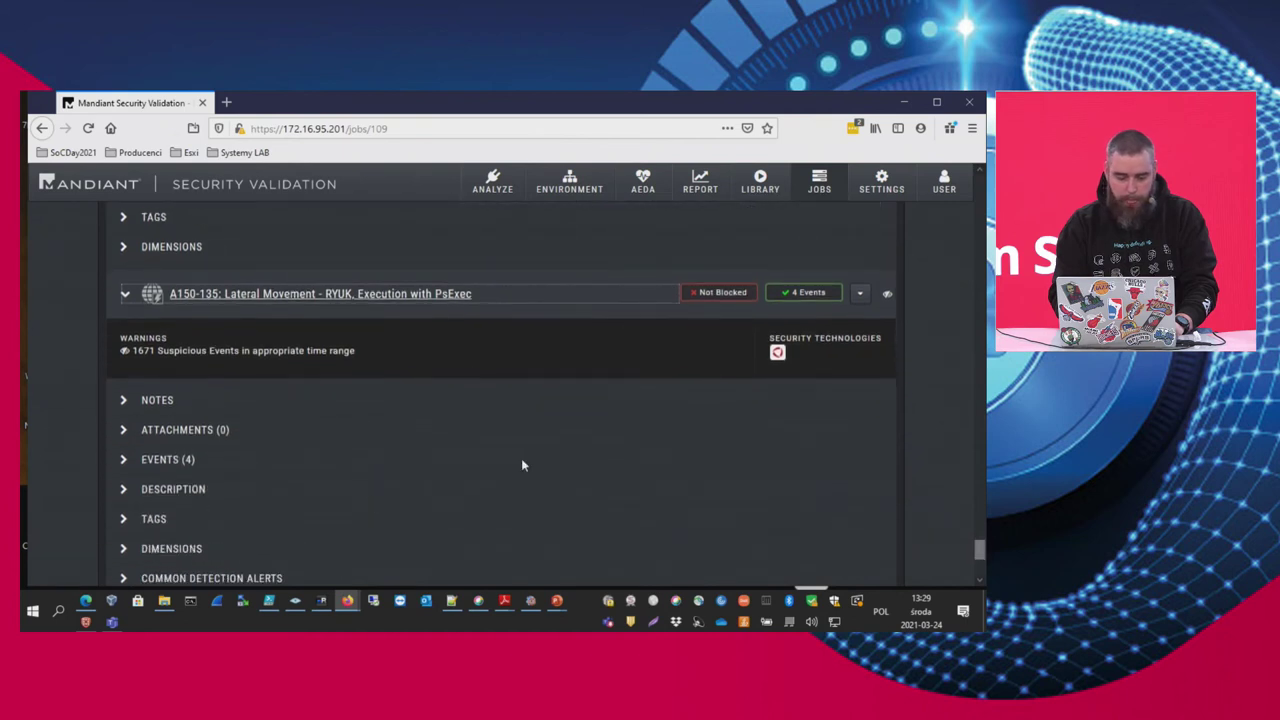
{"action": "left_click", "coordinate": [162, 463]}
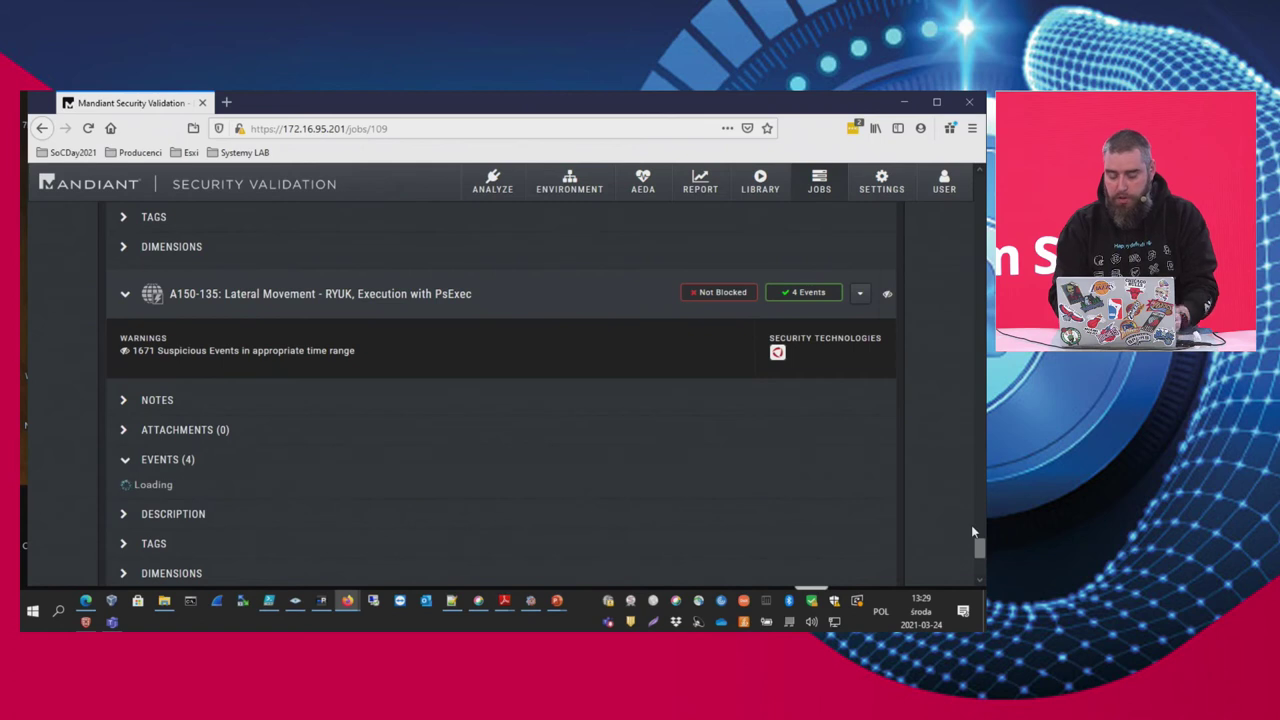
{"action": "left_click_drag", "start_coordinate": [982, 540], "coordinate": [982, 553]}
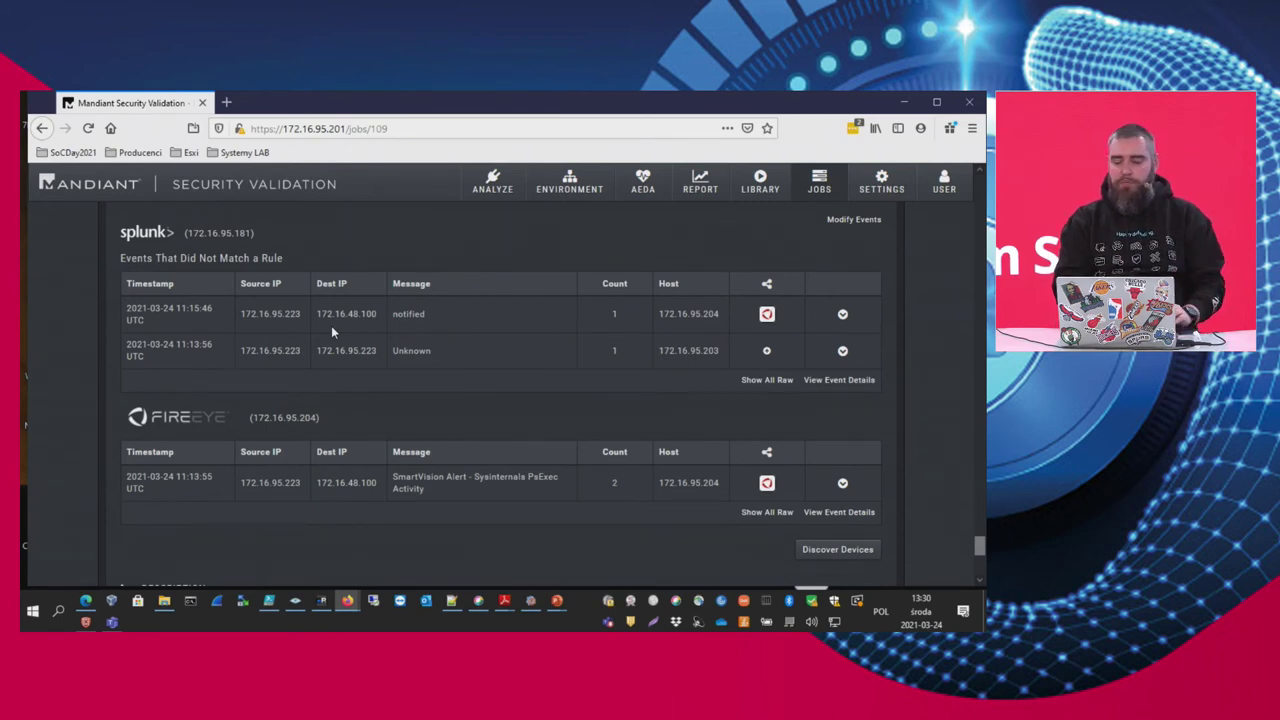
Check the Group 7 data exfiltration result, and inspect the missed actions in job 109's Summary of Results chart.
{"action": "left_click_drag", "start_coordinate": [982, 545], "coordinate": [982, 565]}
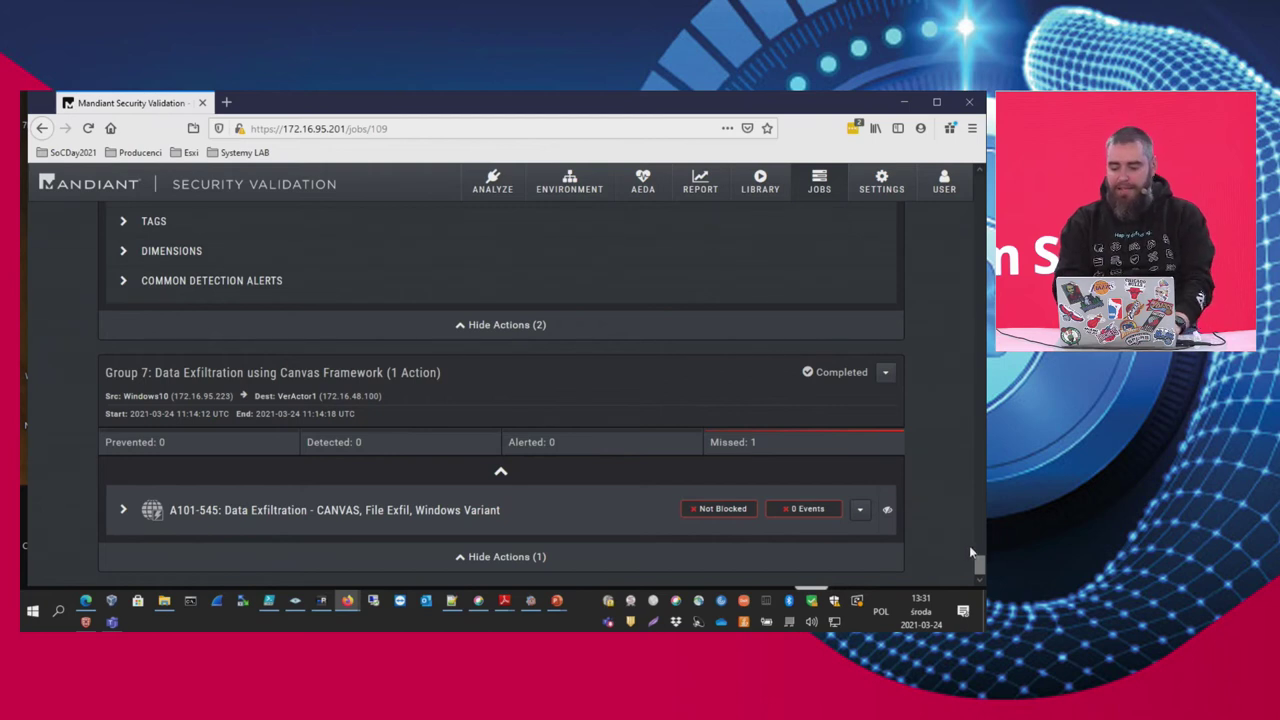
{"action": "left_click_drag", "start_coordinate": [978, 558], "coordinate": [980, 186]}
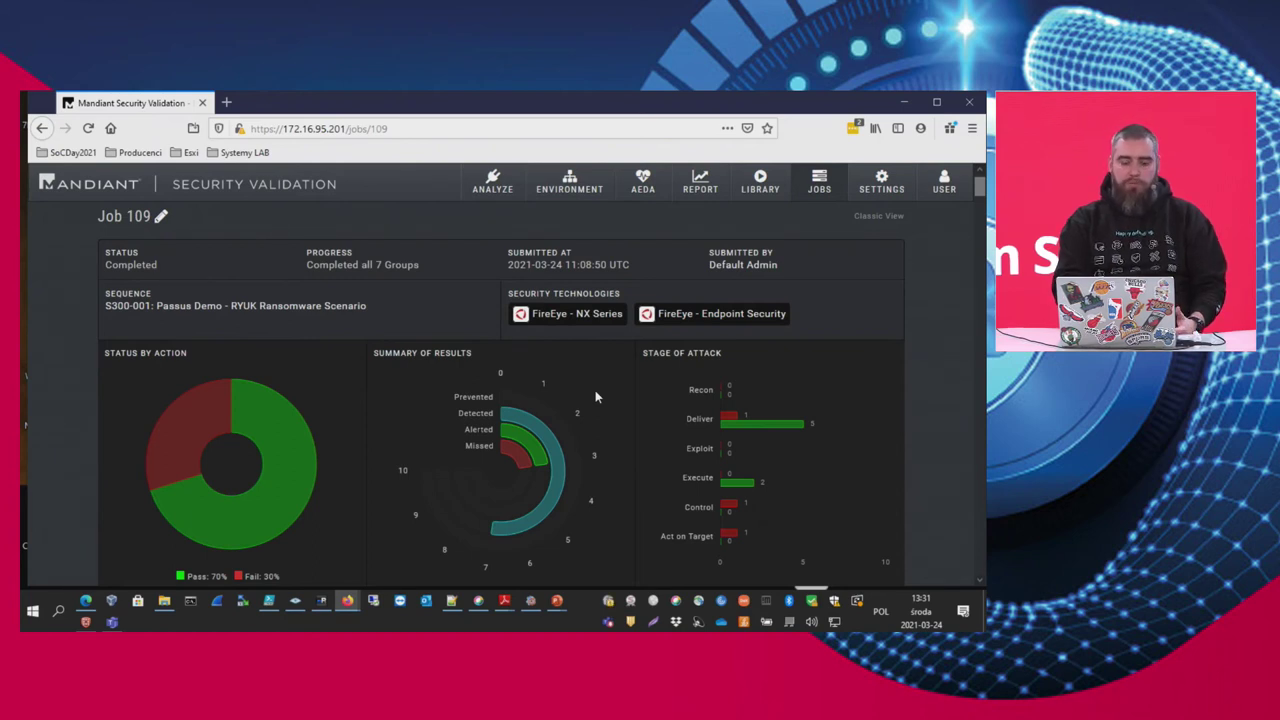
{"action": "mouse_move", "coordinate": [519, 459]}
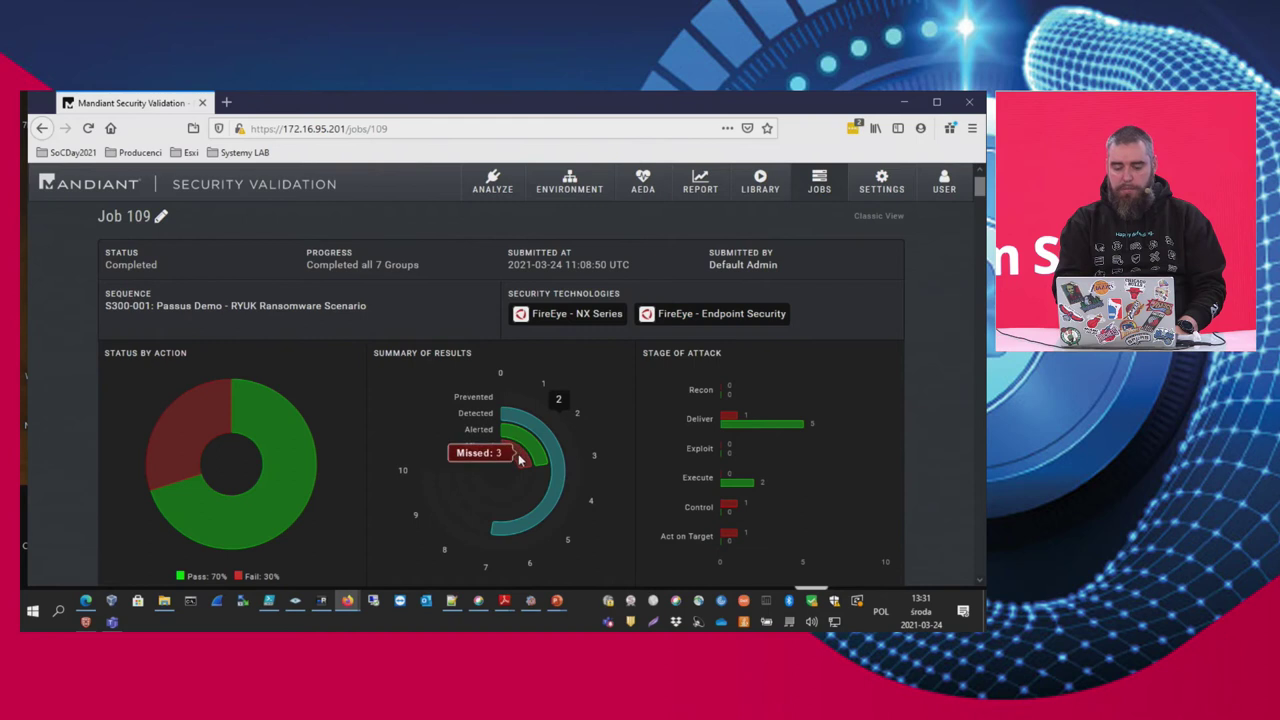